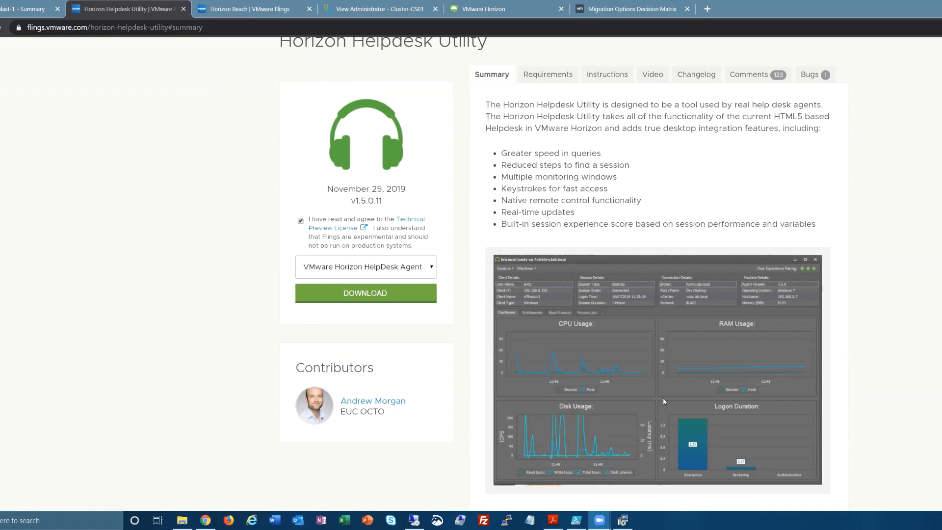
Step: Review the Helpdesk Utility requirements, highlight 'A Horizon Enterprise license', and bring up the documentation PDF
click(548, 76)
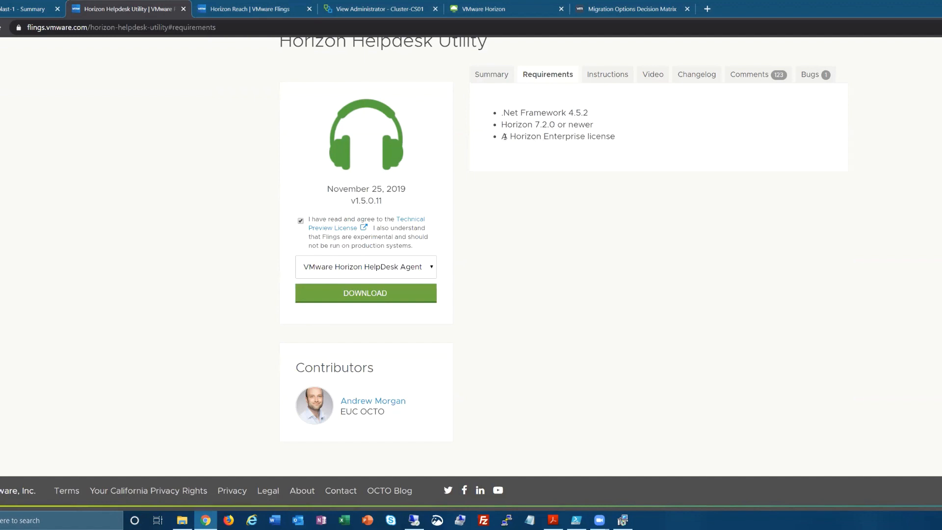
drag(504, 137, 618, 140)
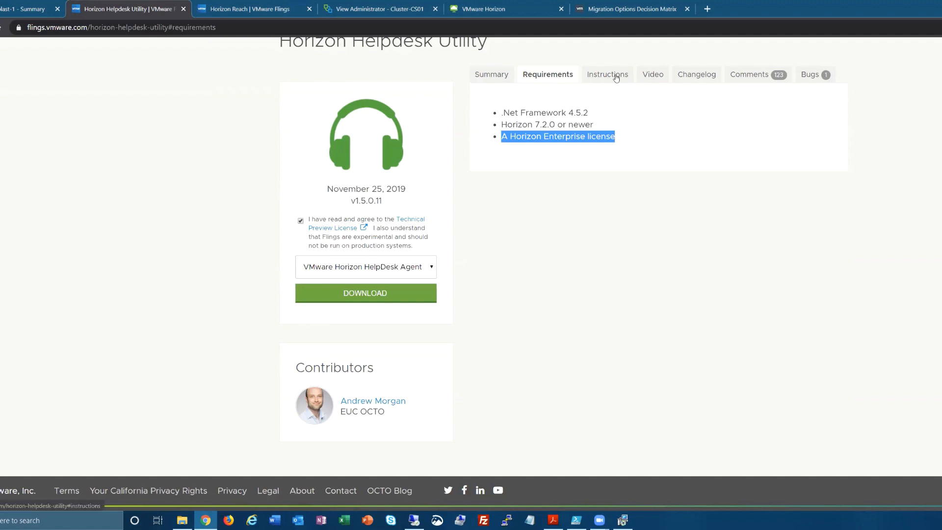
click(553, 521)
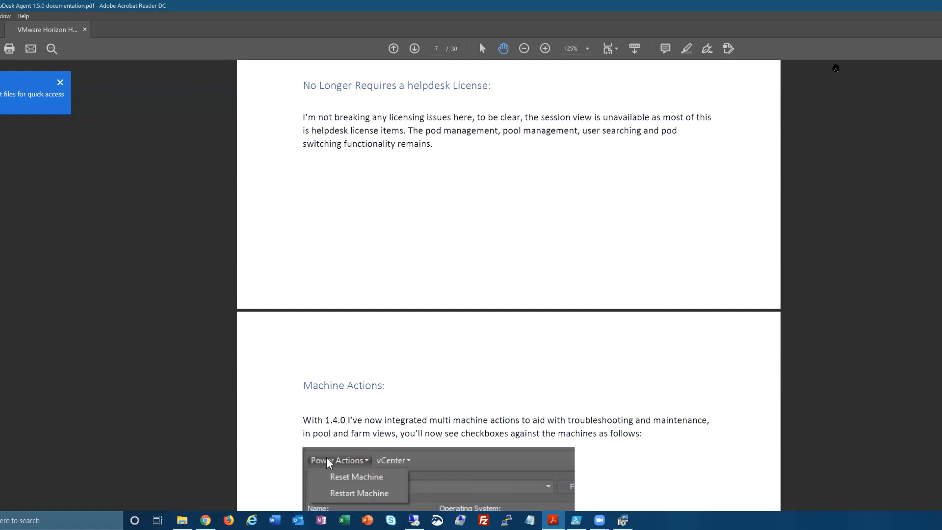
scroll(648, 326, down, 1)
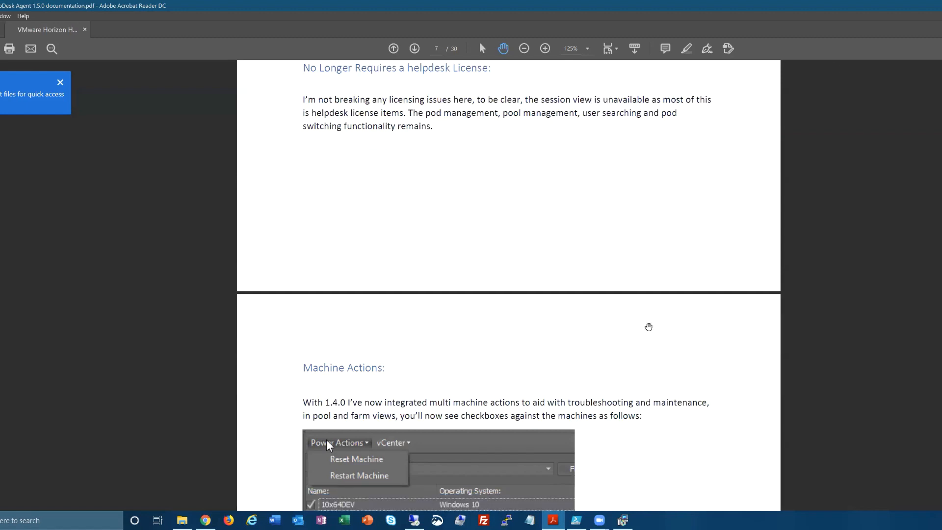
scroll(648, 326, down, 2)
scroll(649, 326, down, 3)
scroll(648, 326, down, 3)
scroll(648, 326, down, 2)
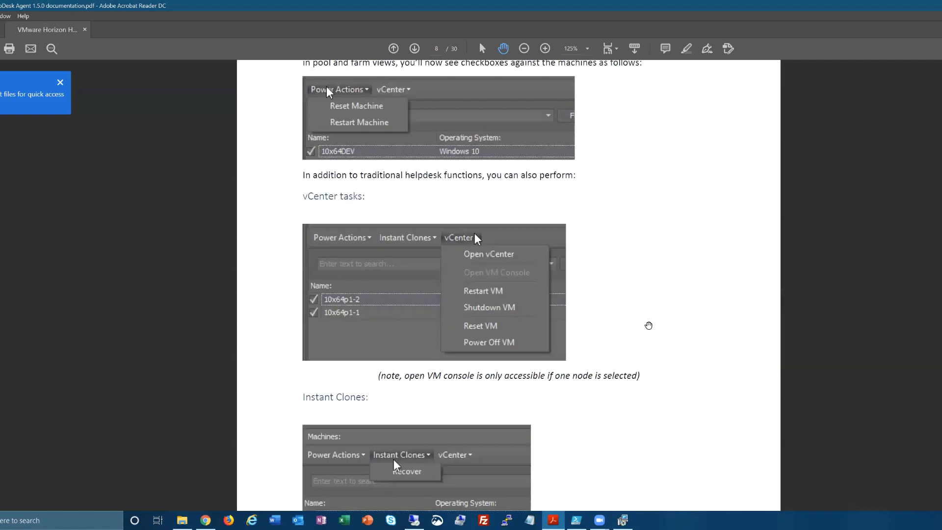
scroll(648, 325, up, 6)
scroll(677, 311, up, 2)
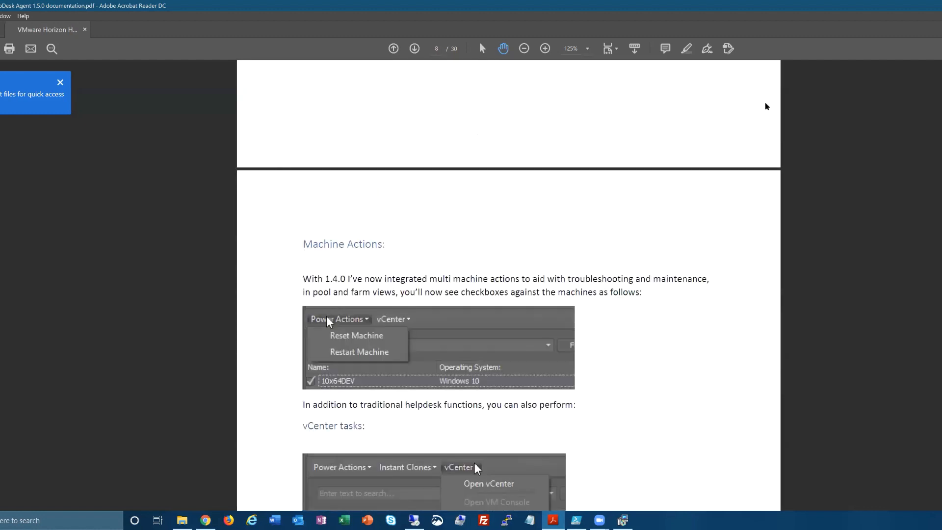
Step: Return from the PDF's Machine Actions and vCenter tasks pages to the Helpdesk Utility web page
key(alt+Tab)
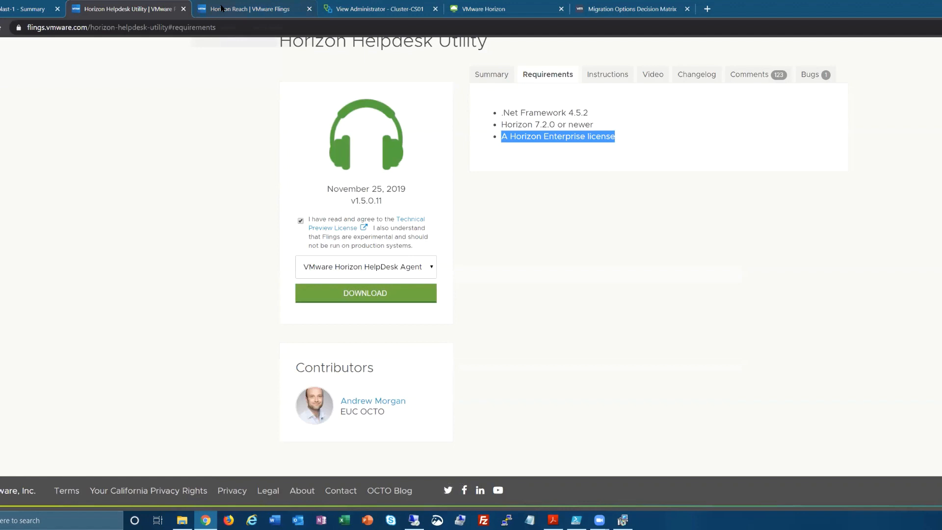
Step: Glance at the Horizon Reach page, then choose VMwareHorizonHelpDeskAgentInstaller-1.5.0.11.zip from the downloads
click(218, 12)
click(165, 9)
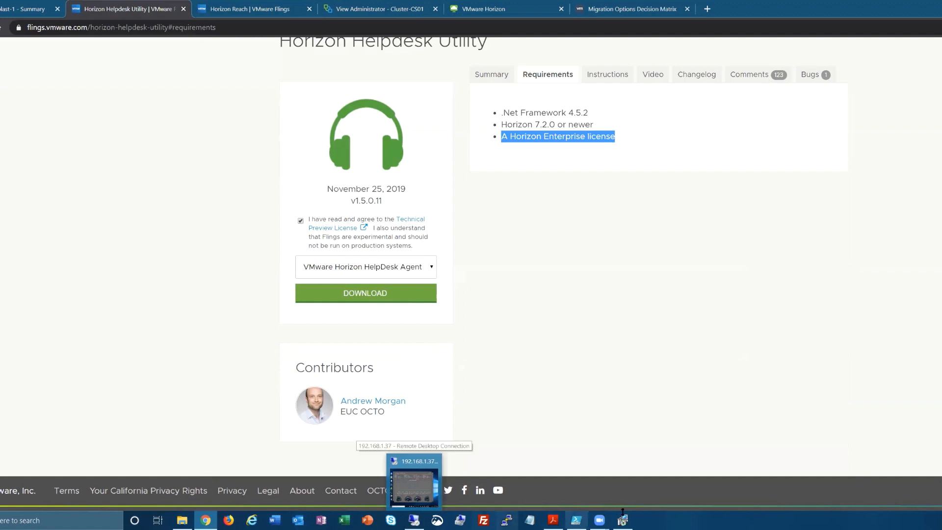
click(405, 269)
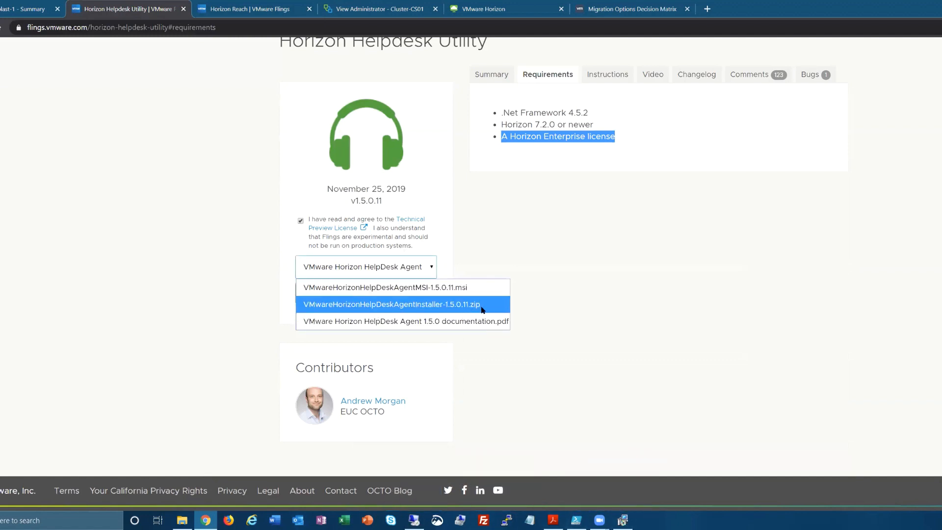
click(596, 284)
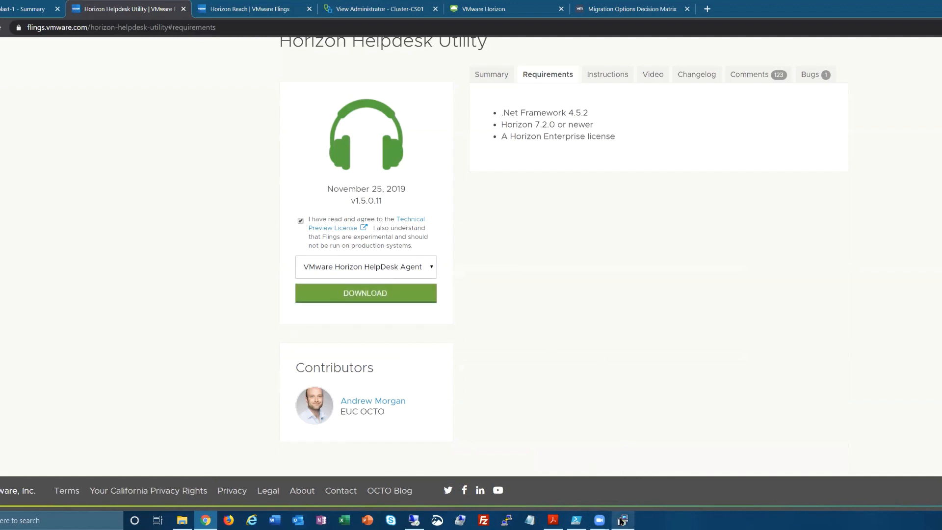
mouse_move(622, 520)
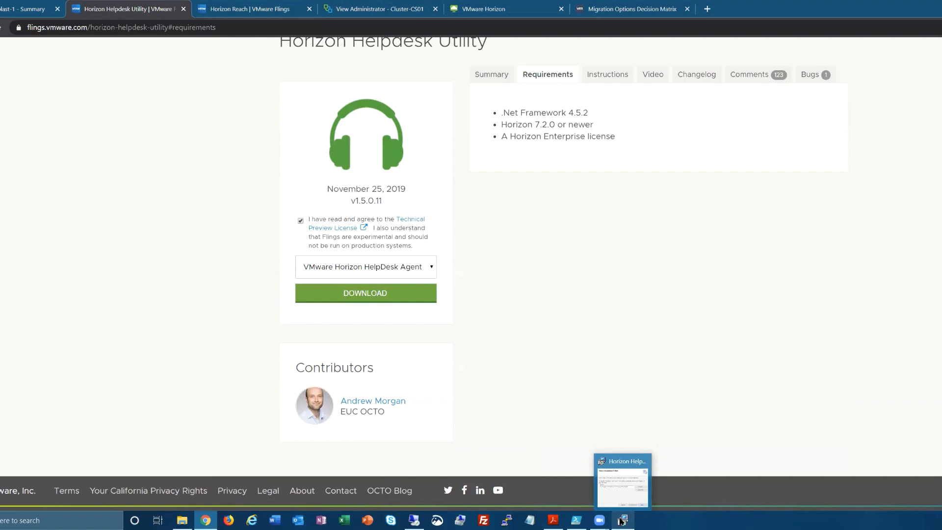
Step: Accept the default Program Files folder and start the HelpDesk Agent installation
click(612, 489)
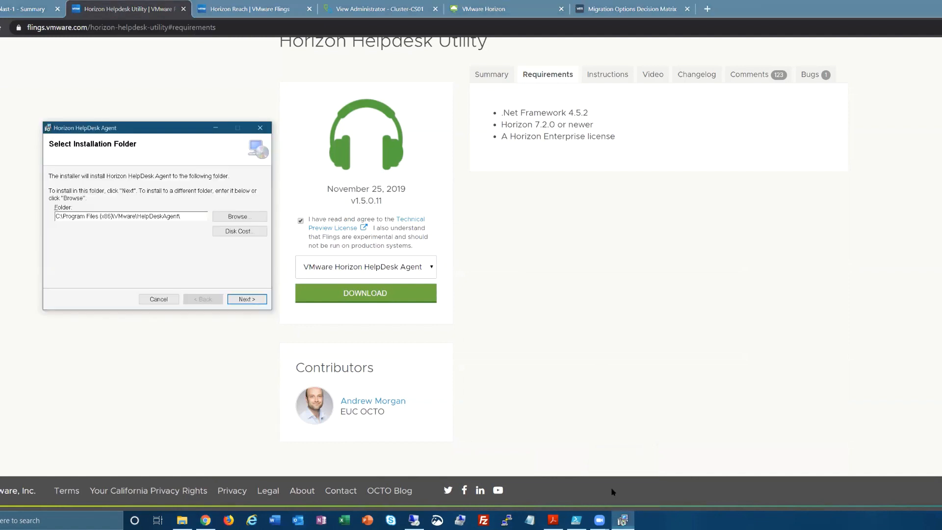
click(249, 300)
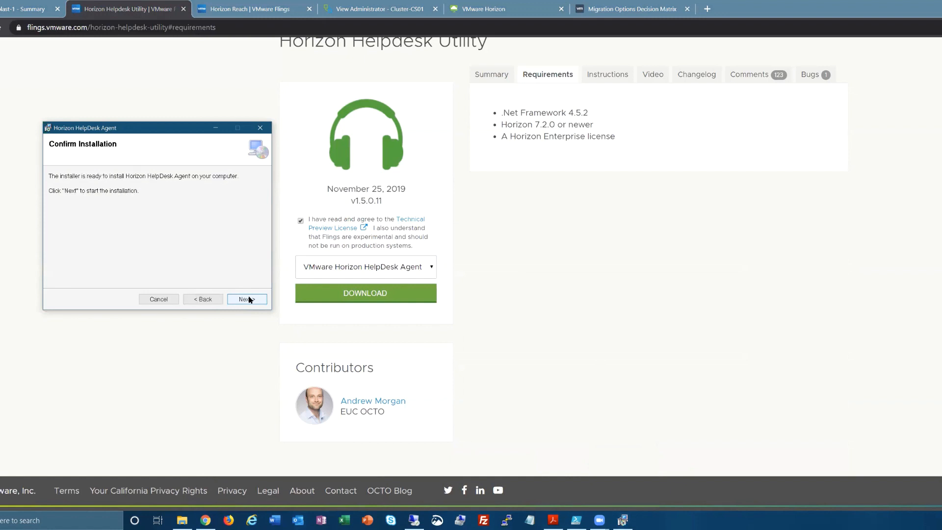
click(249, 300)
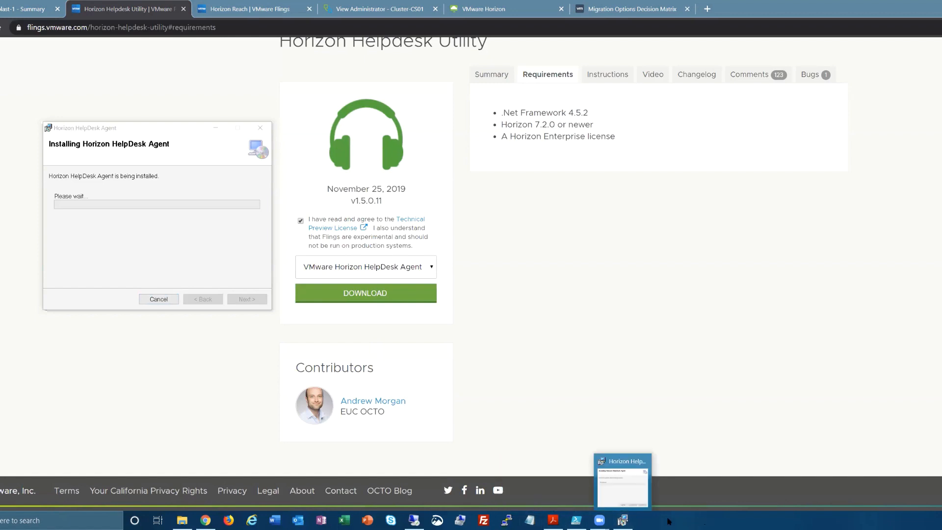
Step: Close the leftover session, pool and environment windows, then launch Horizon HelpDesk Agent
click(414, 520)
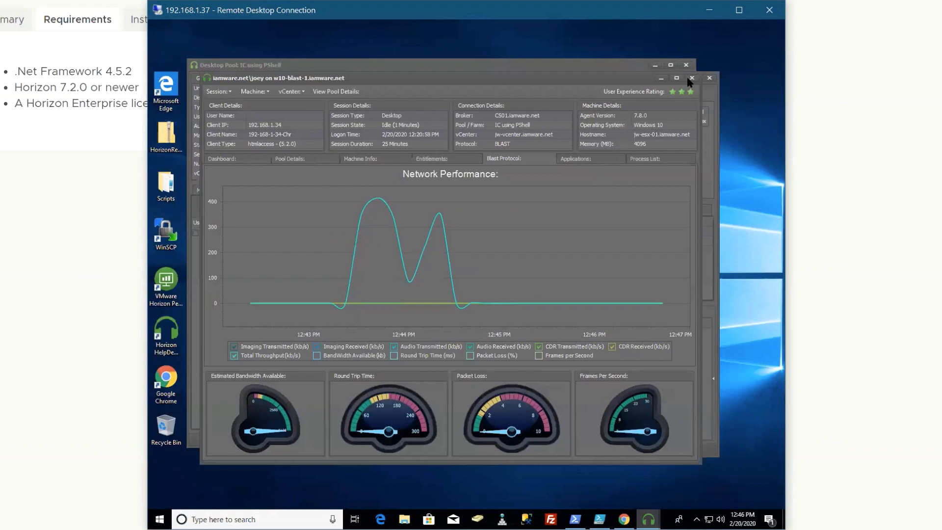
click(706, 79)
click(685, 66)
click(708, 78)
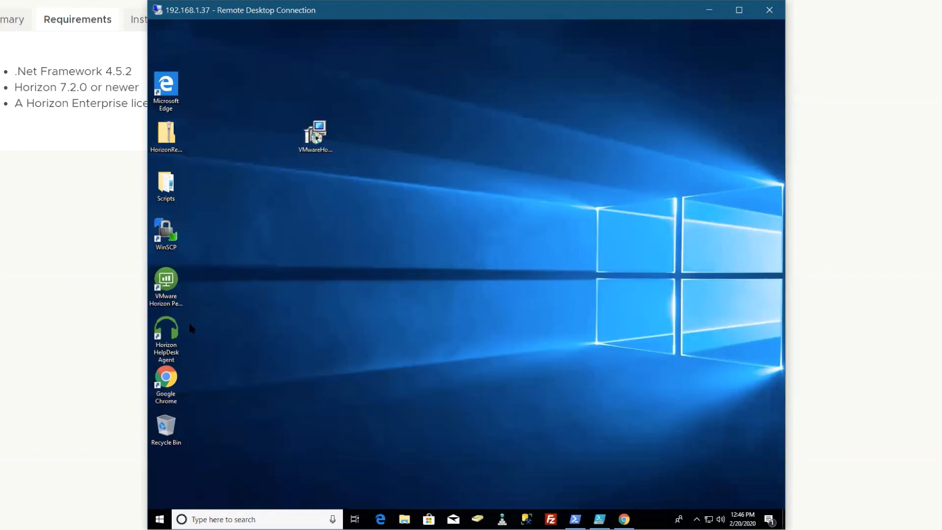
double_click(168, 332)
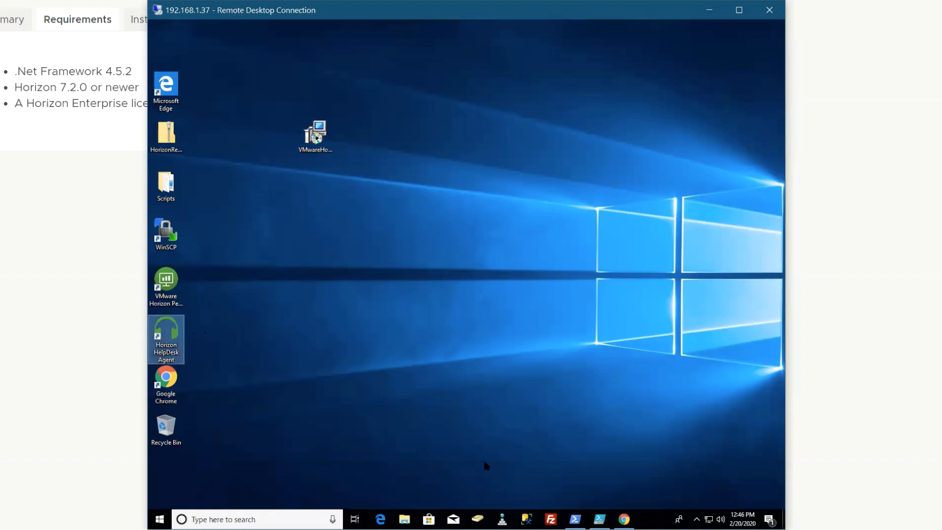
Step: Toggle the agent's light theme setting from its tray icon menu
click(697, 520)
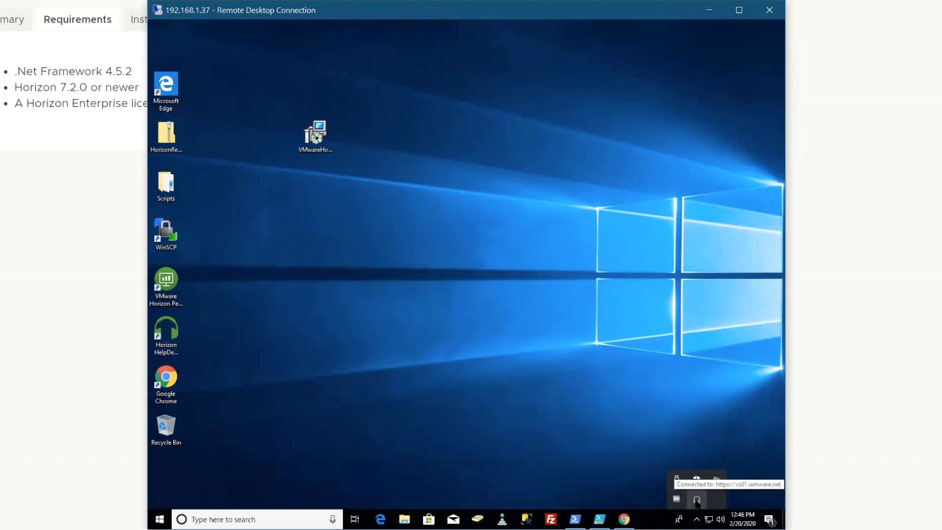
right_click(697, 501)
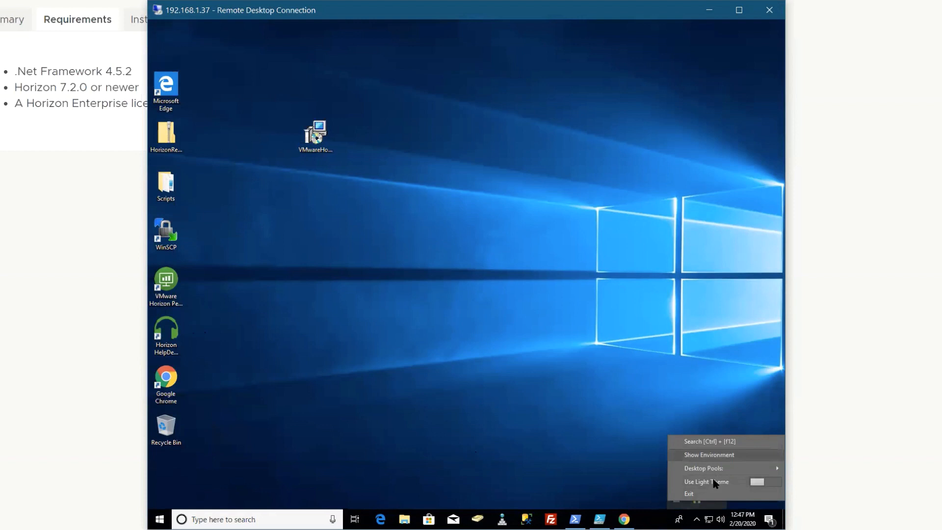
click(757, 483)
right_click(697, 499)
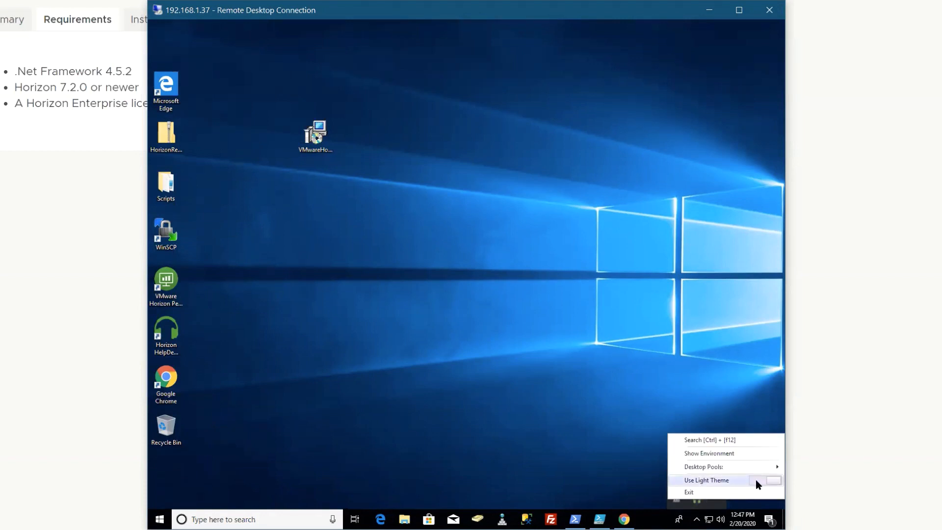
click(757, 483)
right_click(697, 500)
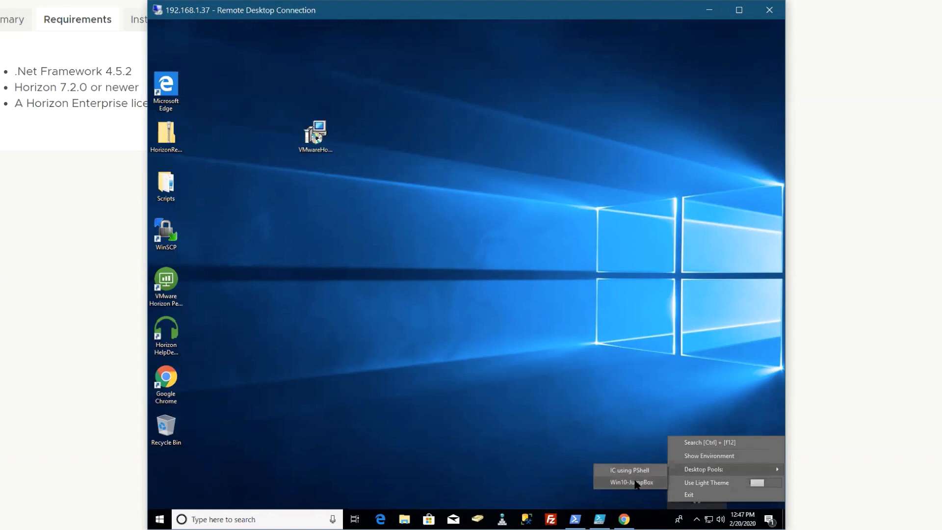
Step: Search for user joey, review the two sessions found, and dismiss the results
click(712, 443)
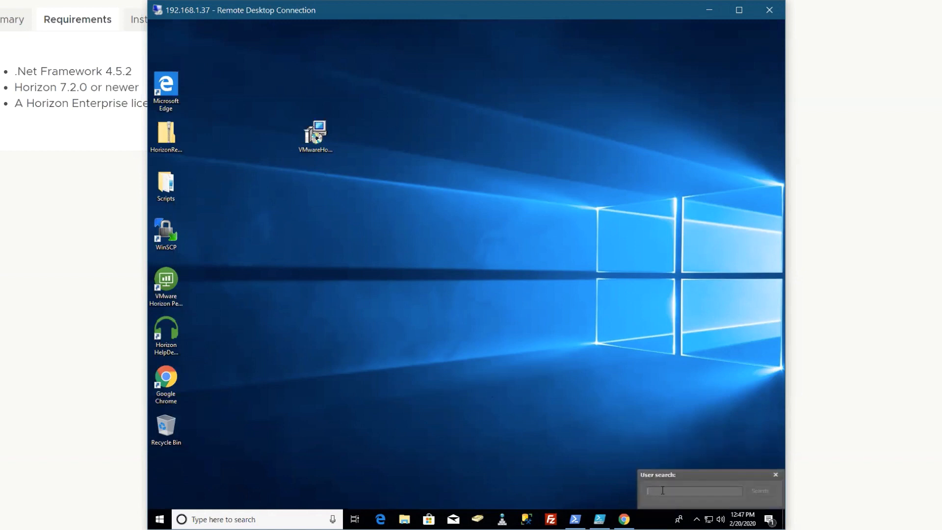
text(joey)
key(Return)
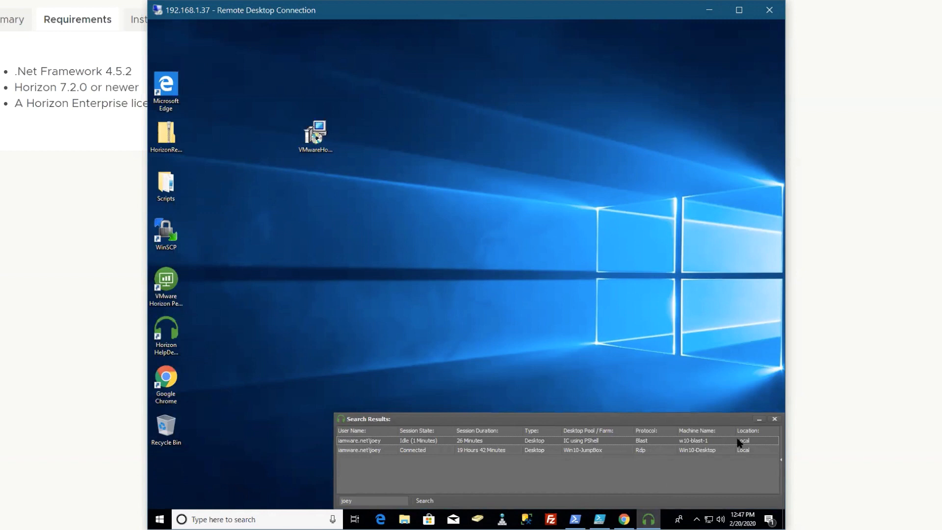
click(775, 418)
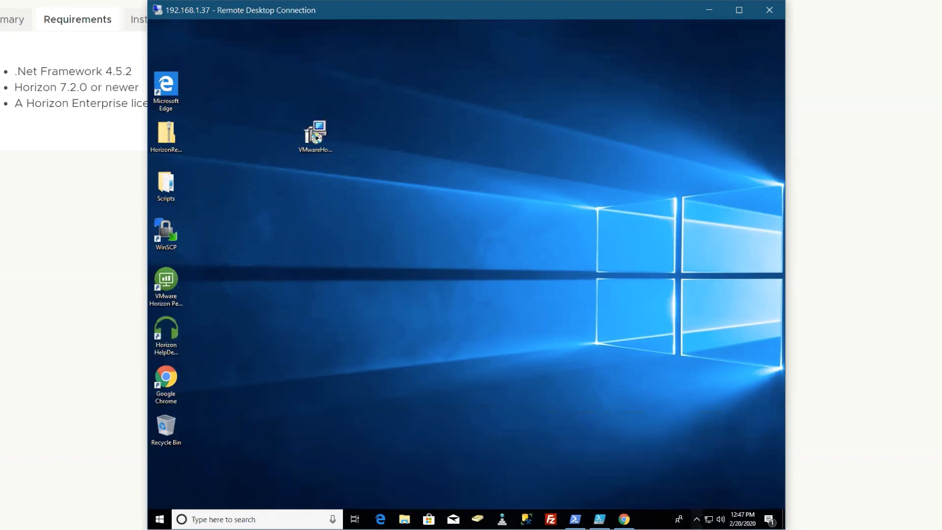
Step: Show the environment overview and select the CS01 connection server
click(696, 519)
right_click(696, 497)
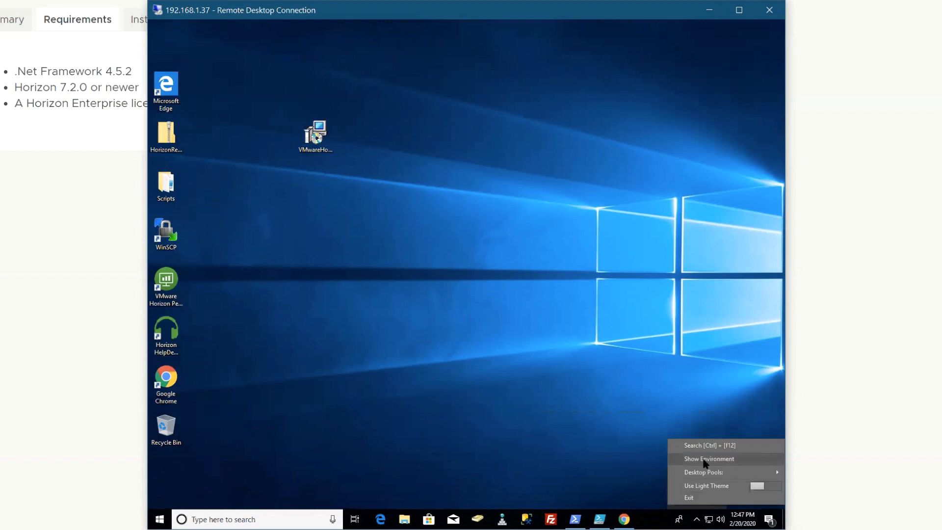
click(705, 459)
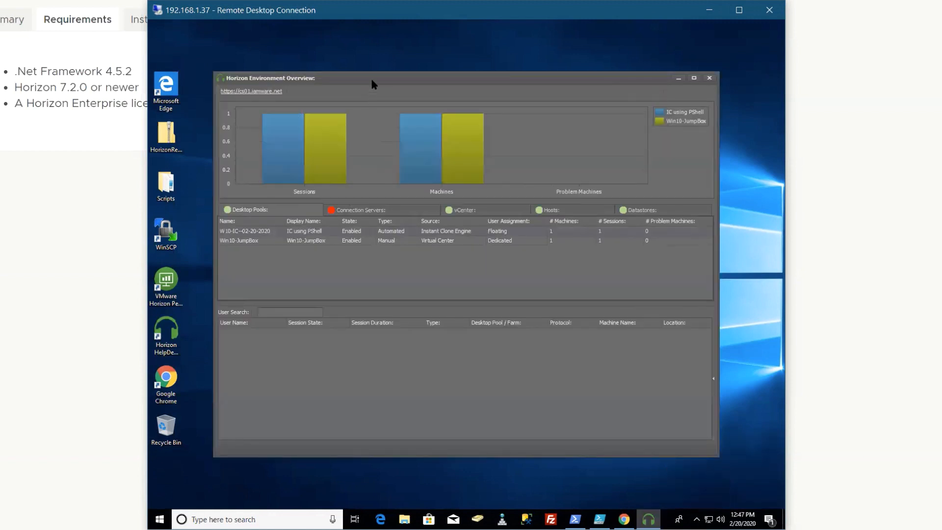
click(356, 213)
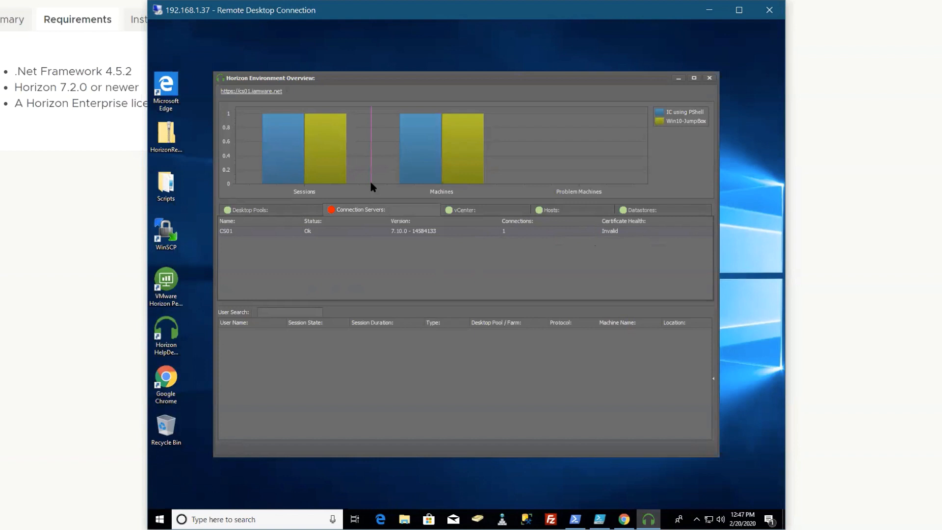
click(249, 230)
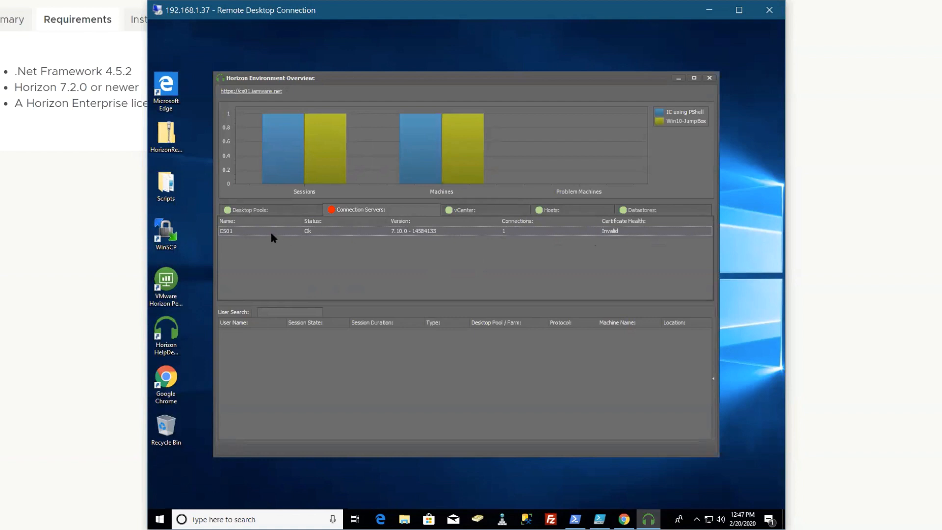
Step: Review the vCenter servers and datastores, then select the Win10-JumpBox desktop pool
click(492, 210)
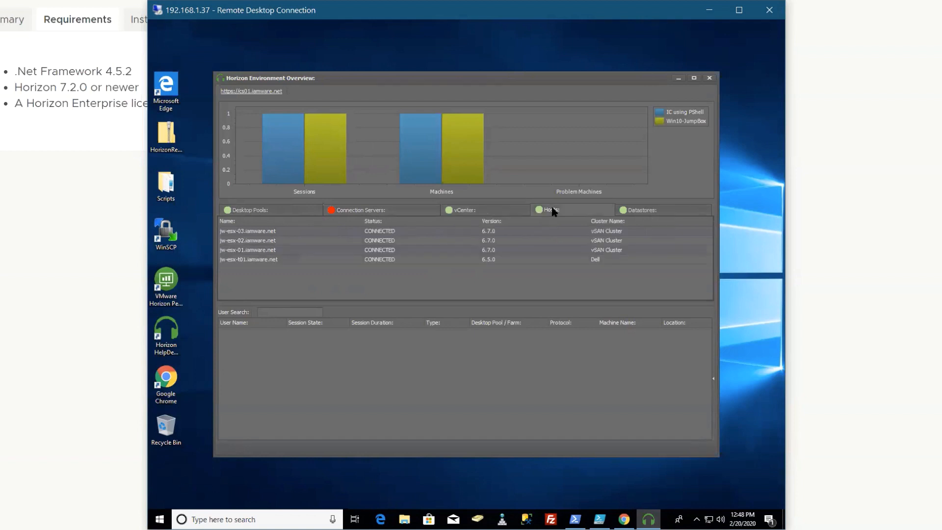
click(634, 210)
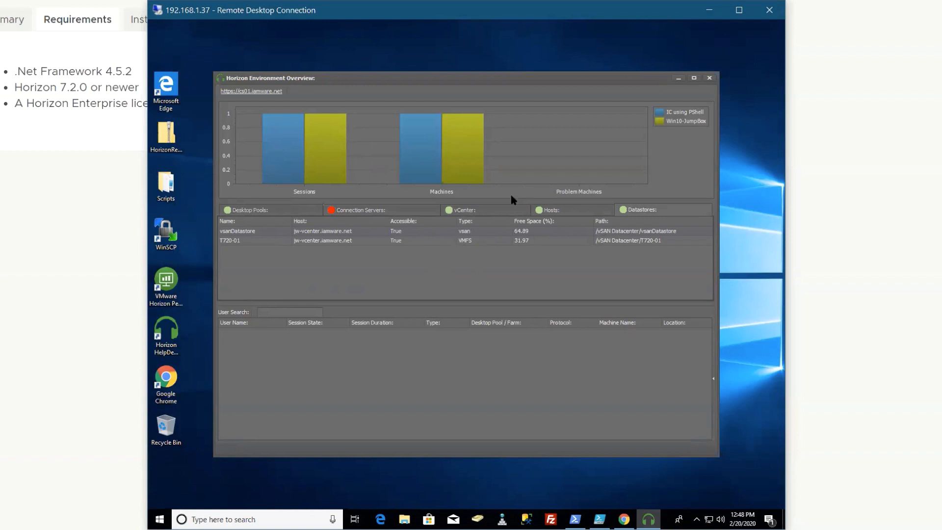
click(265, 211)
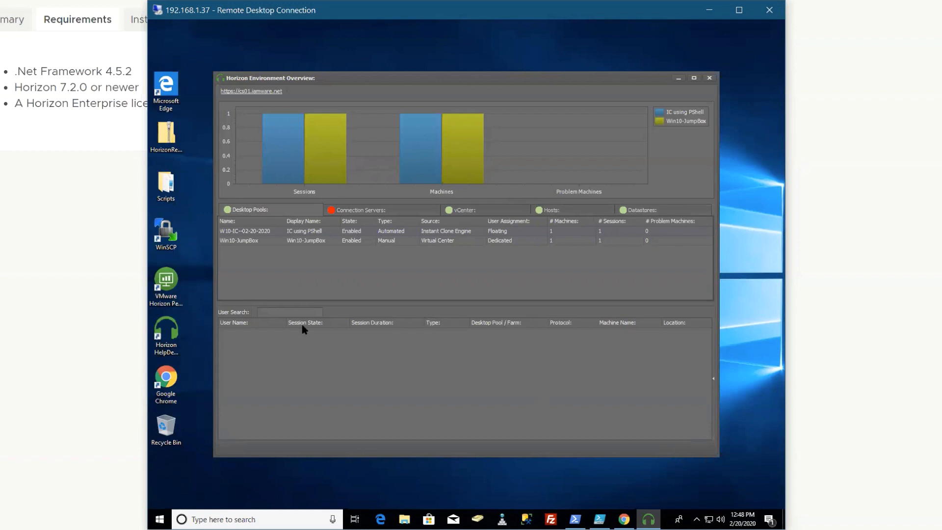
click(236, 243)
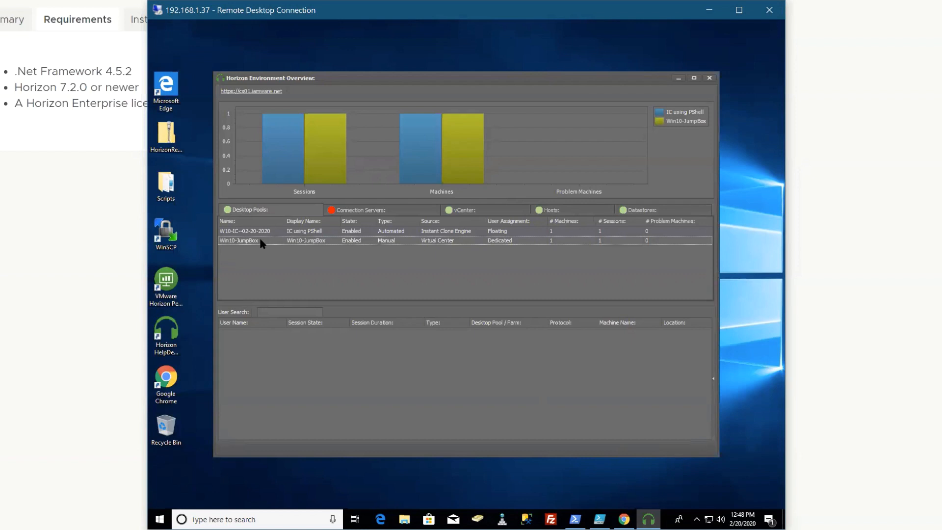
Step: In the Win10-JumpBox pool details, select the connected user session and reveal its session controls
double_click(260, 242)
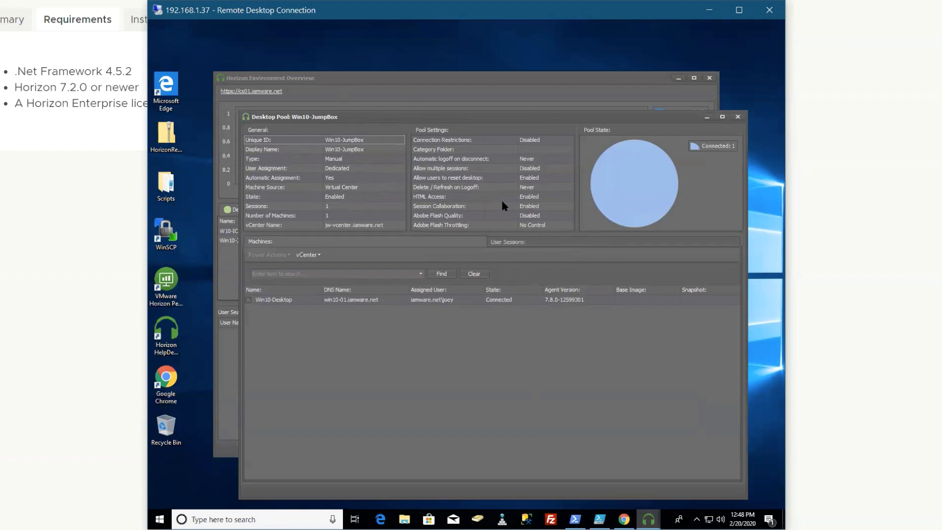
click(286, 302)
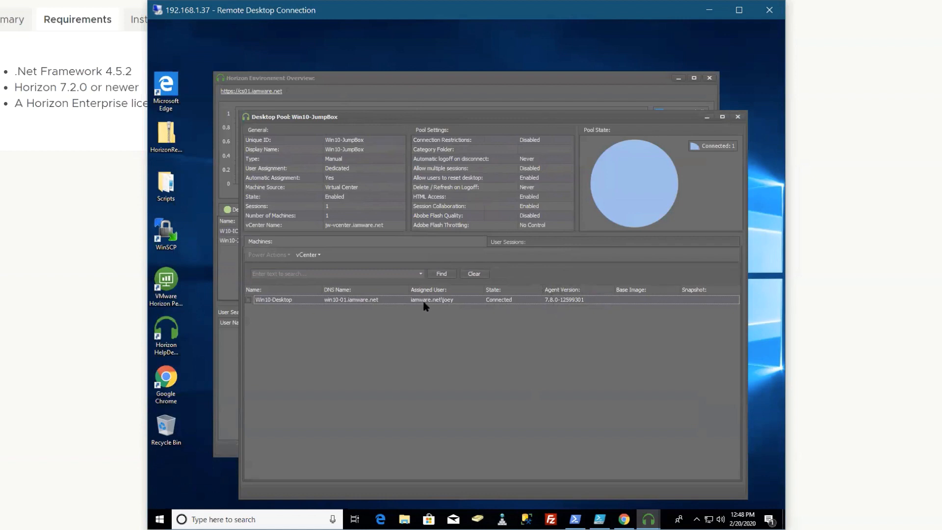
click(501, 248)
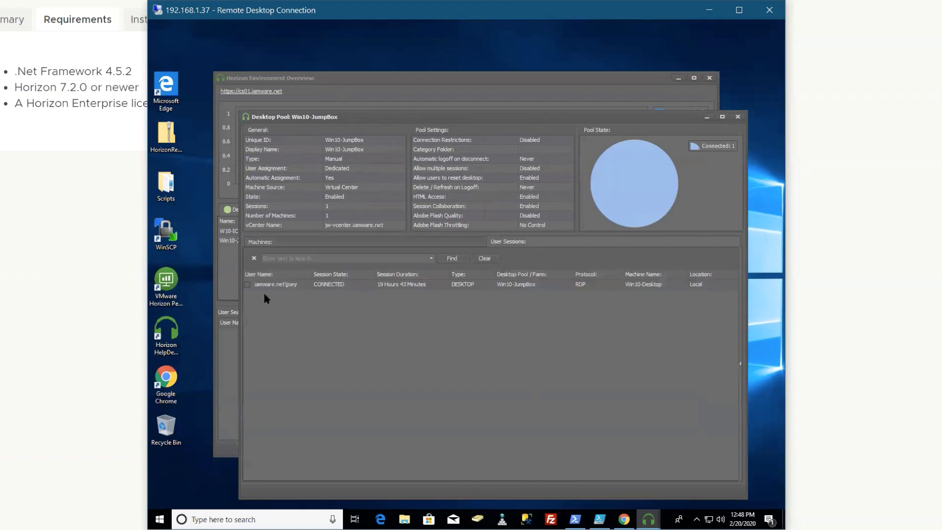
click(247, 285)
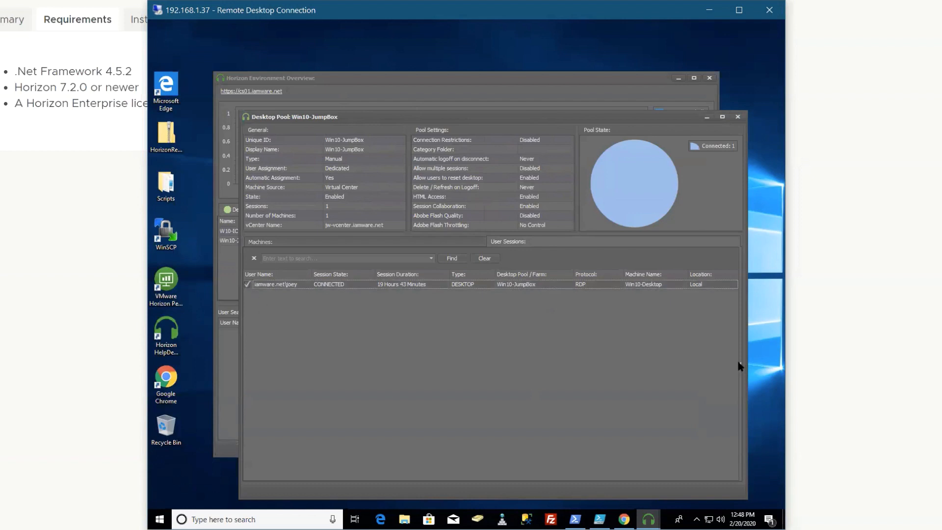
click(740, 364)
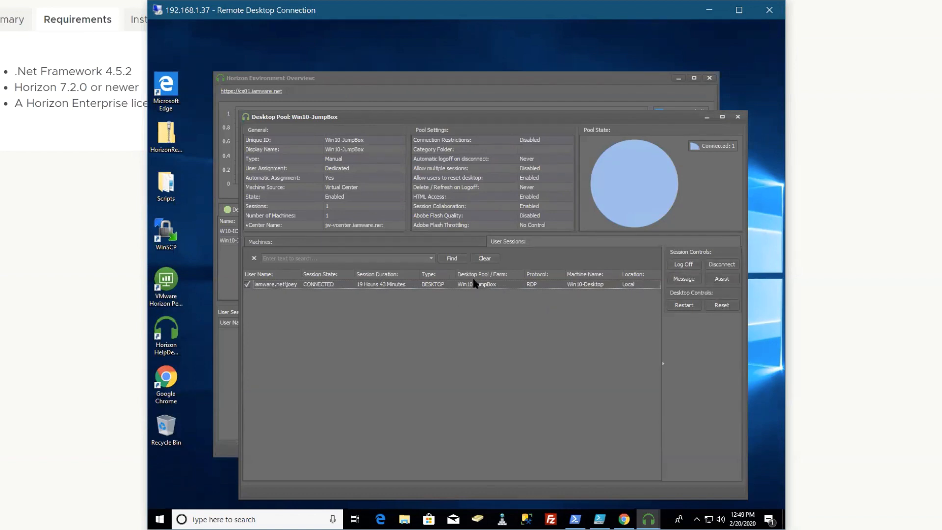
Step: Bring up joey's session details window and arrange it above the pool window
double_click(453, 283)
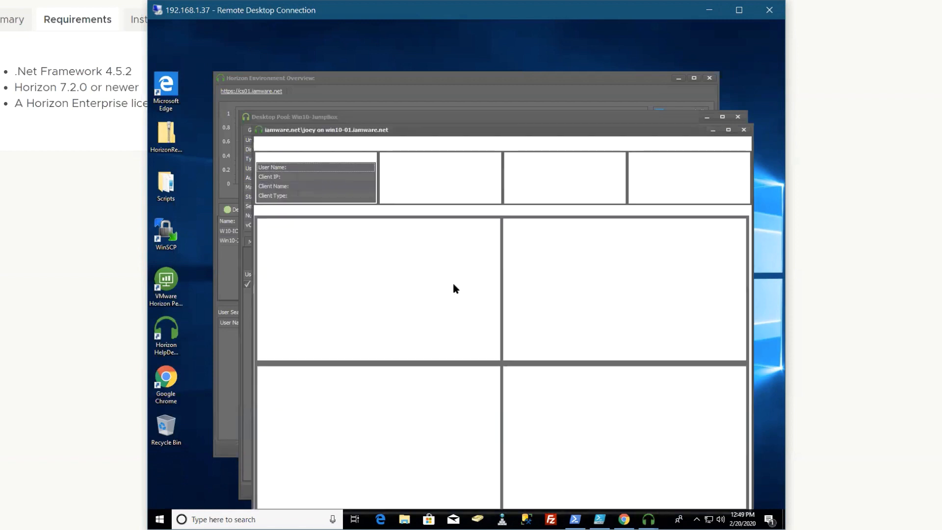
drag(465, 119, 452, 62)
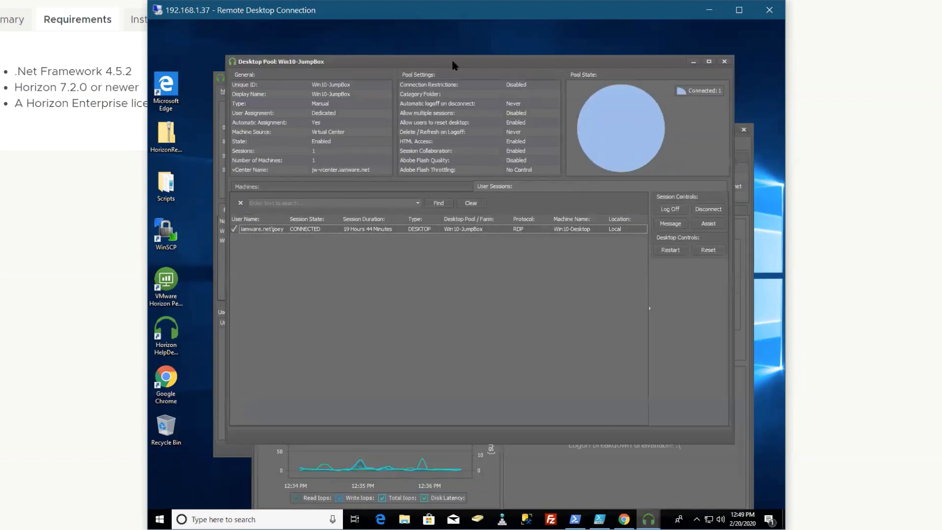
click(554, 467)
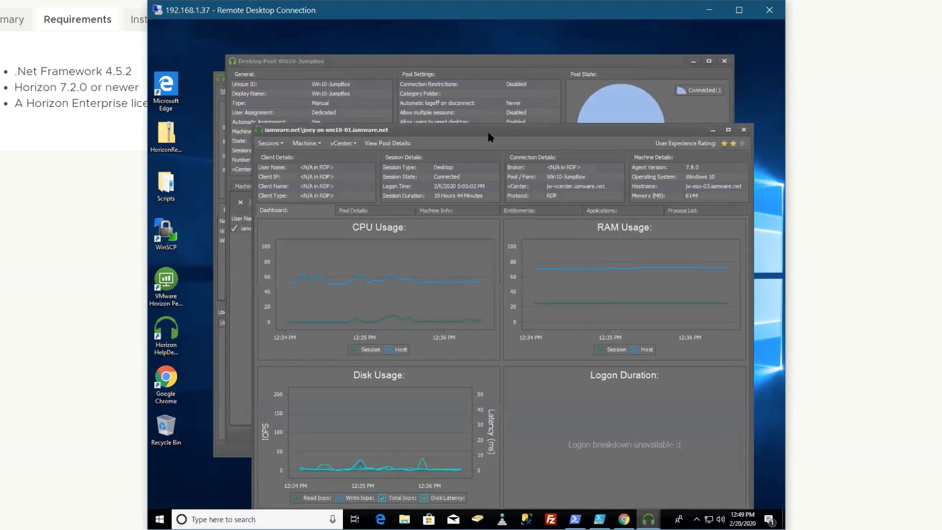
drag(489, 131, 462, 52)
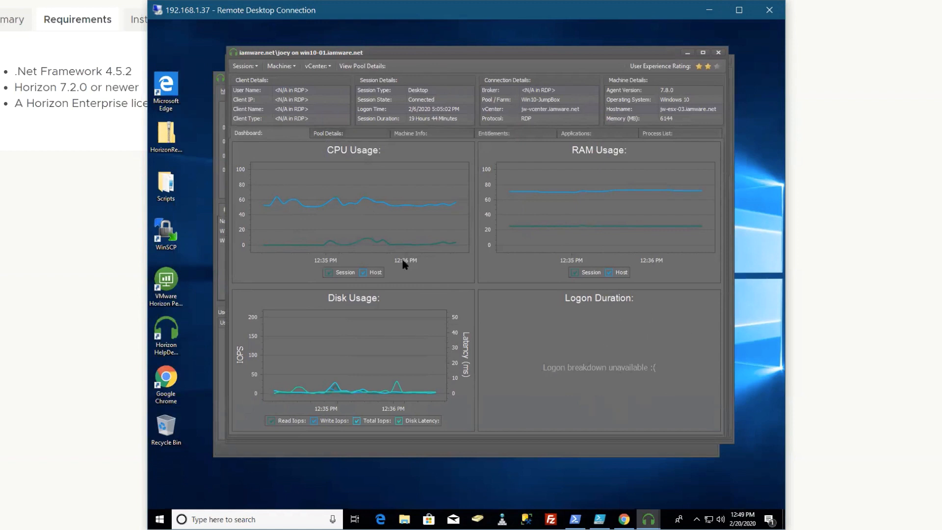
Step: Review the session's pool details and machine information
click(336, 135)
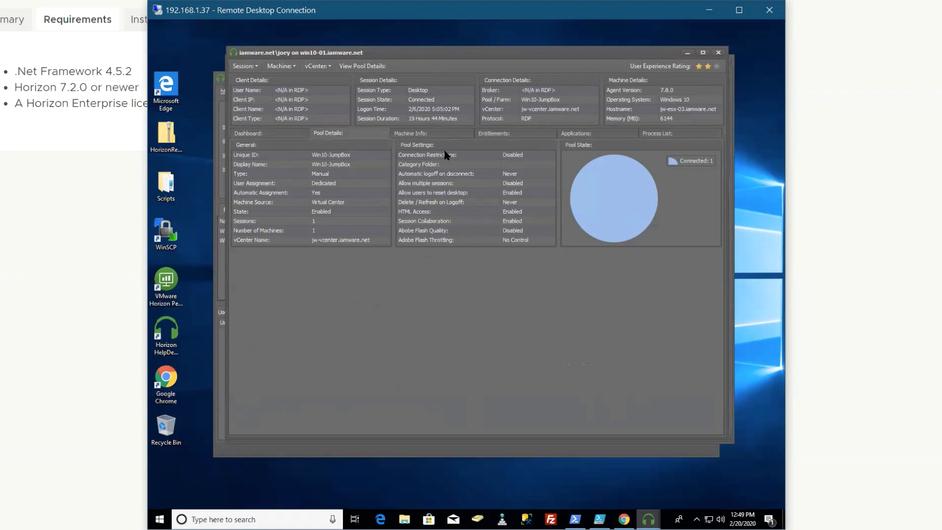
click(427, 136)
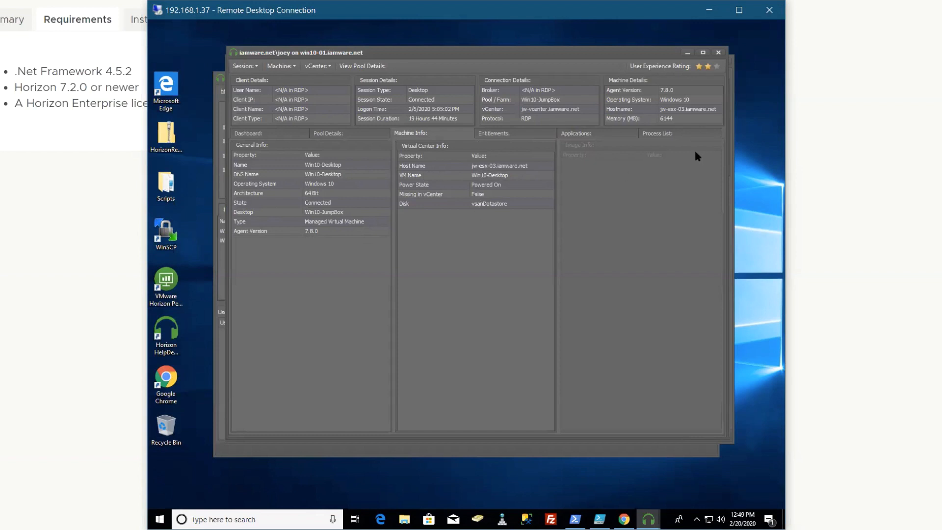
Step: Review joey's entitlements, running applications and process list, then return to the dashboard charts
click(516, 135)
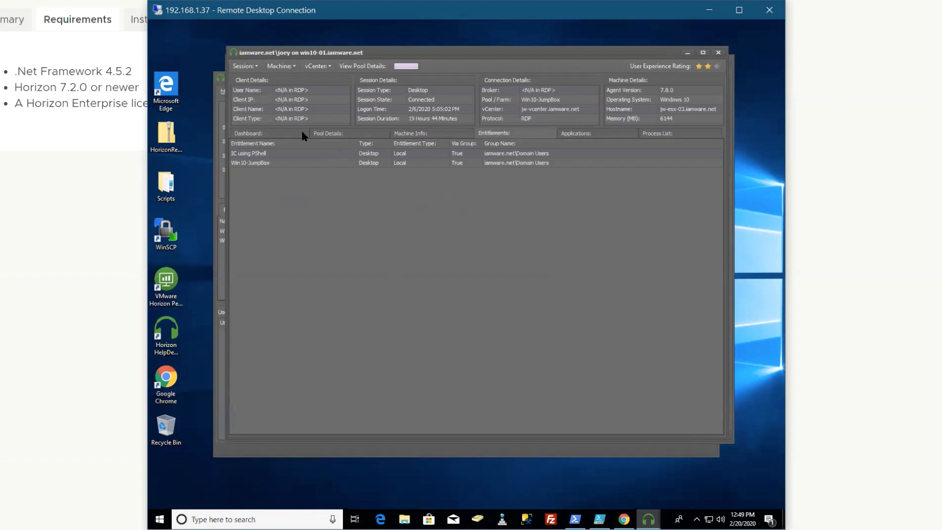
click(579, 134)
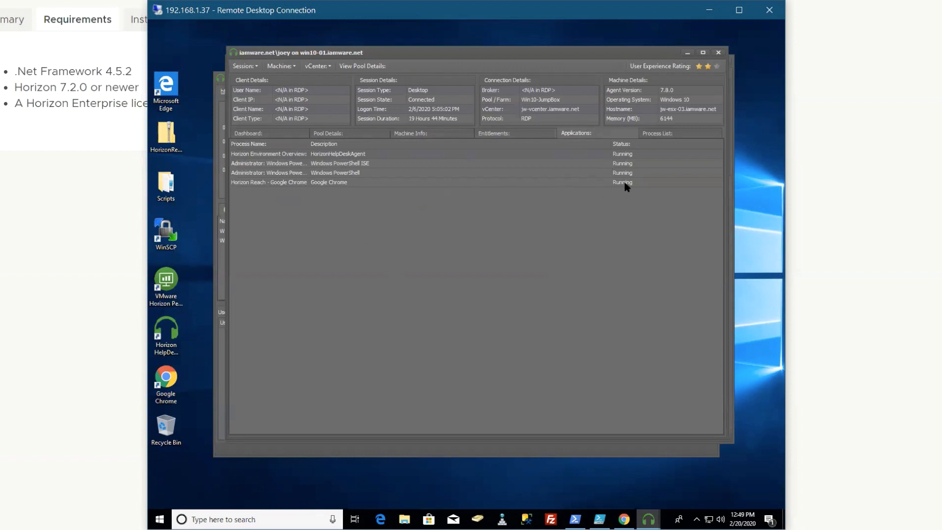
click(672, 133)
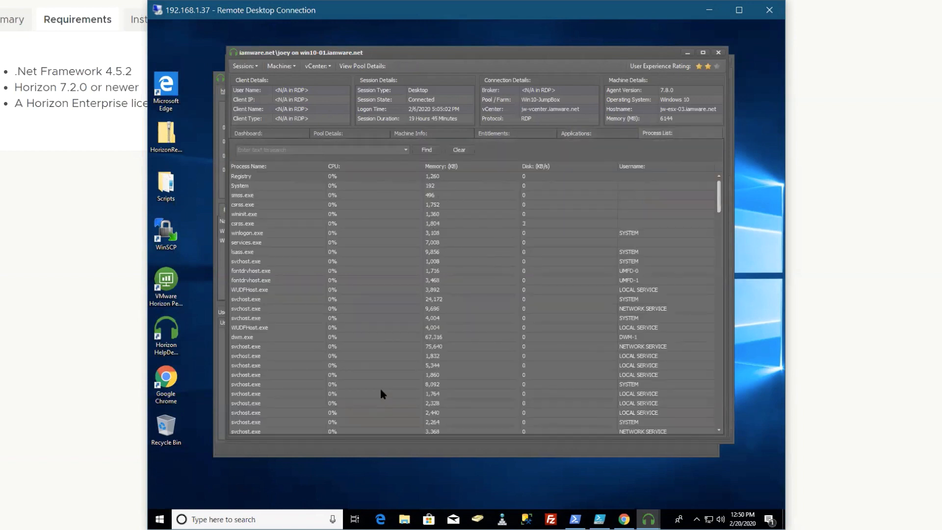
scroll(380, 386, down, 5)
scroll(381, 387, down, 3)
scroll(382, 393, down, 2)
scroll(381, 393, down, 2)
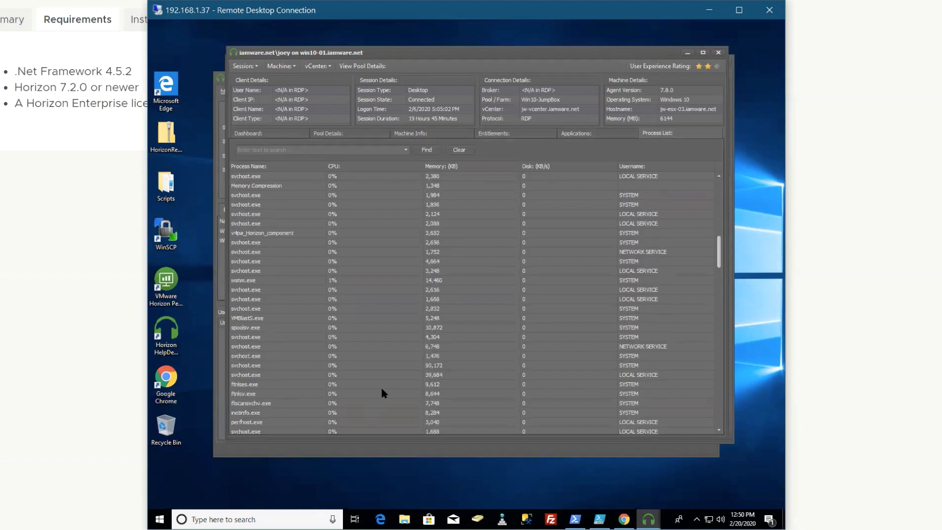
scroll(381, 392, down, 2)
scroll(381, 393, down, 2)
scroll(382, 390, down, 2)
scroll(382, 390, down, 2)
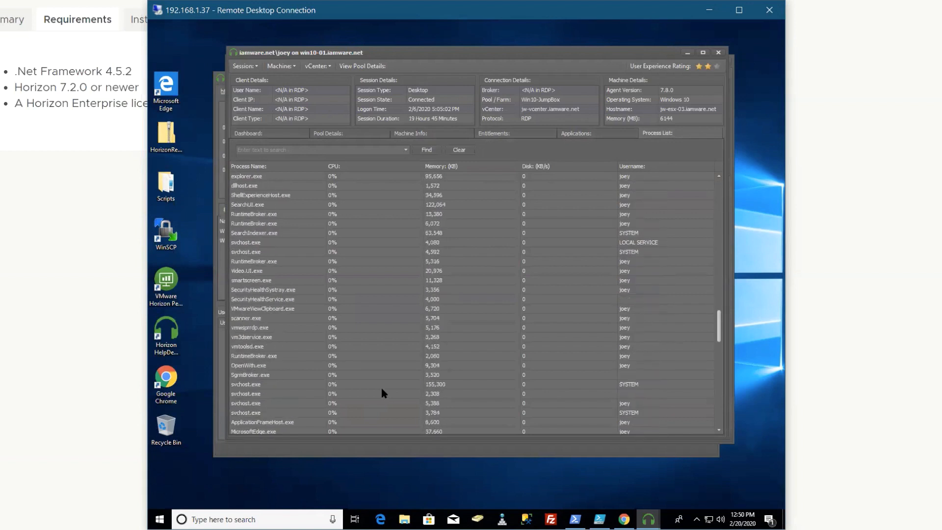
scroll(381, 390, down, 2)
scroll(381, 391, down, 2)
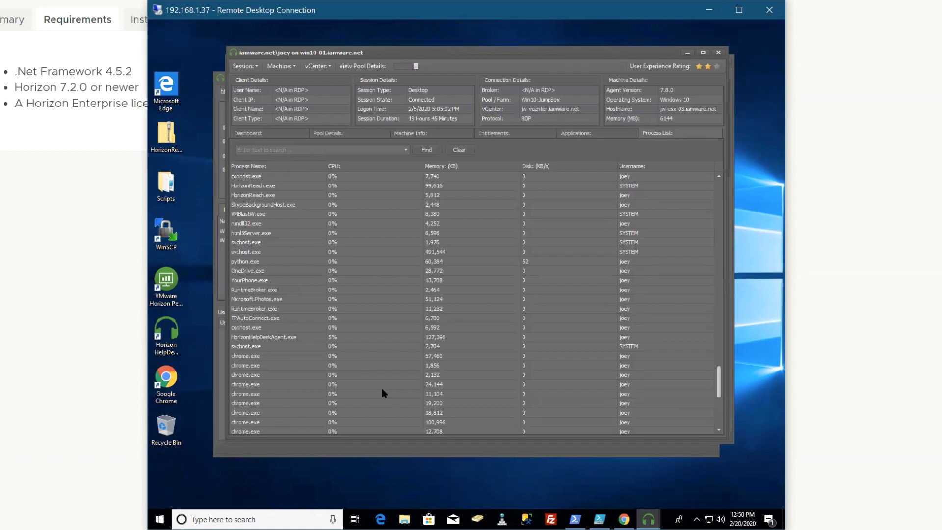
scroll(381, 394, down, 2)
scroll(381, 393, down, 2)
scroll(382, 393, down, 2)
scroll(381, 393, up, 2)
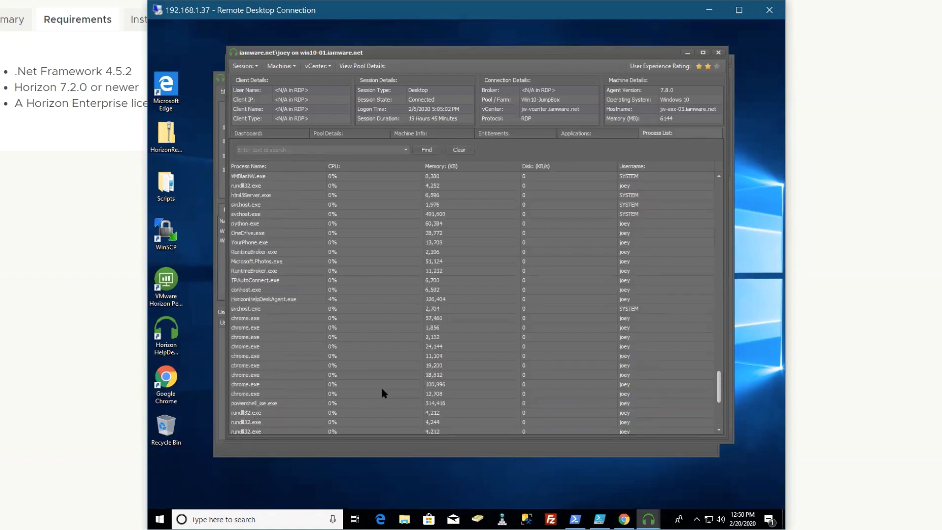
scroll(381, 393, up, 2)
scroll(382, 393, up, 2)
scroll(382, 393, up, 2)
scroll(381, 392, up, 2)
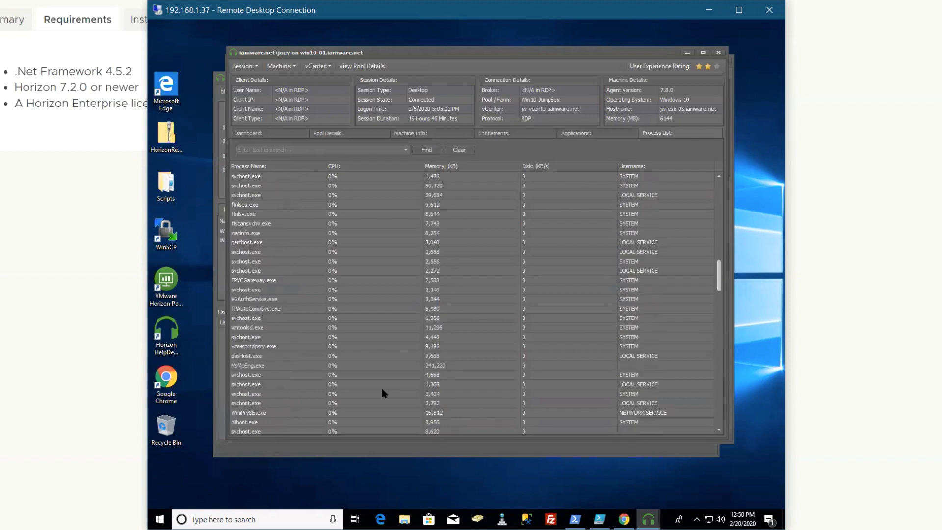
scroll(381, 394, up, 2)
scroll(381, 393, up, 2)
scroll(381, 393, up, 2)
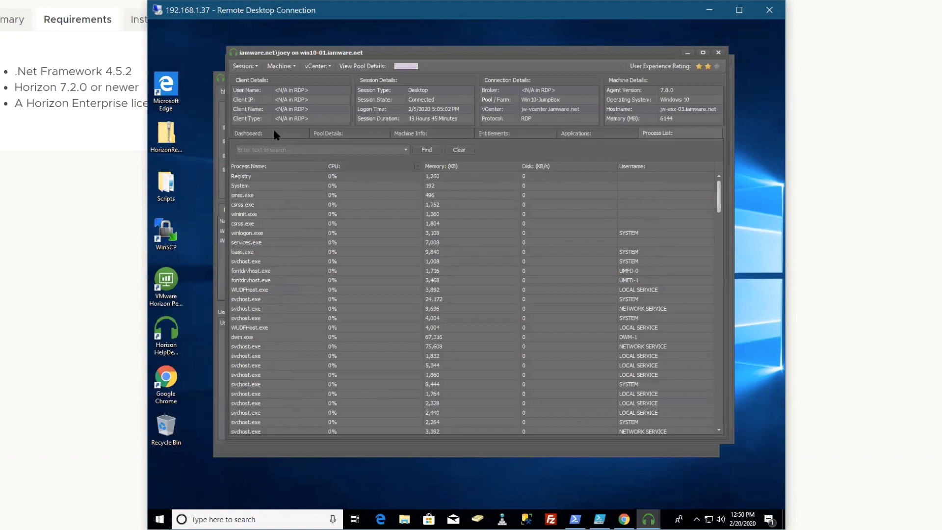
click(257, 134)
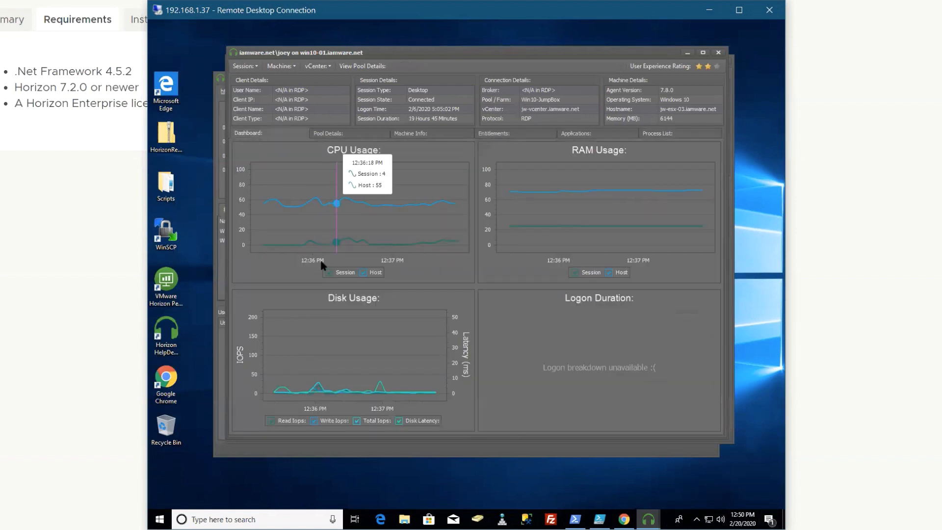
Step: Close the session and Win10-JumpBox windows, briefly inspect the IC using PShell pool and close it
click(717, 53)
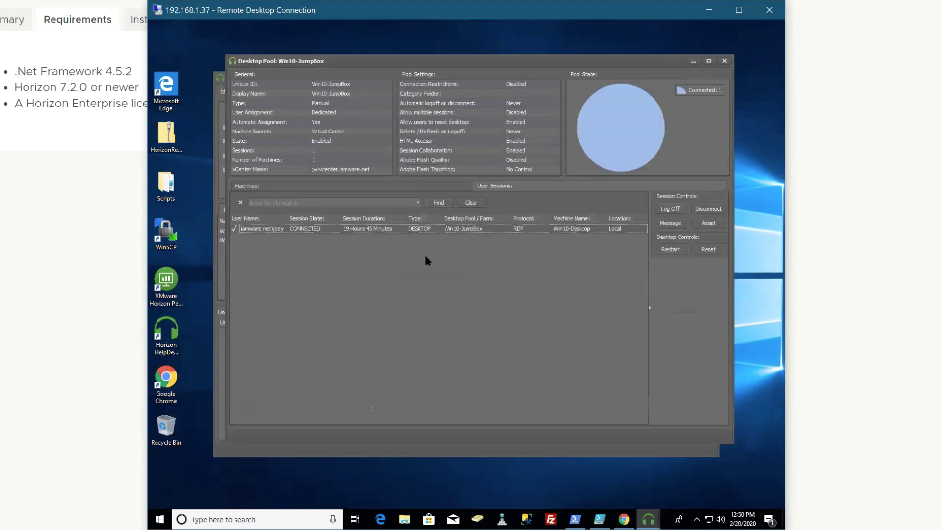
click(725, 61)
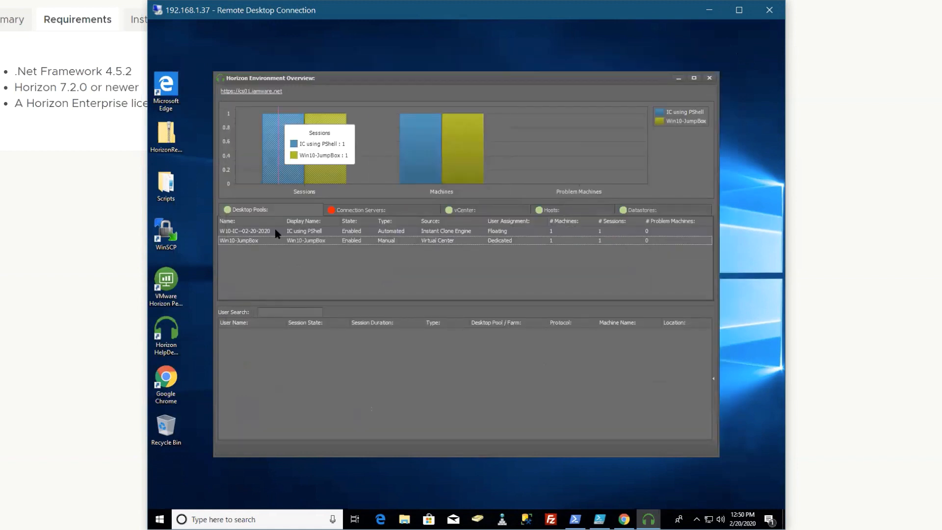
double_click(253, 232)
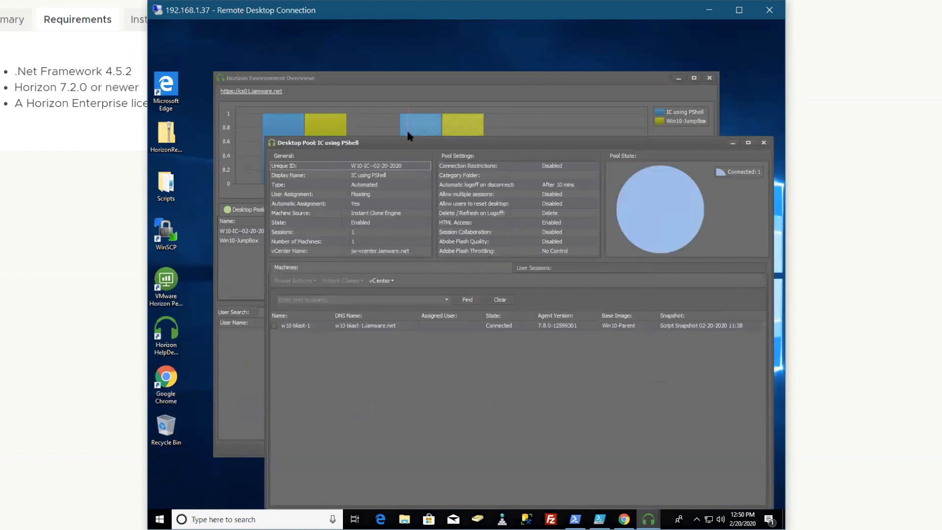
mouse_move(409, 141)
mouse_down()
mouse_move(377, 61)
mouse_move(383, 80)
mouse_up()
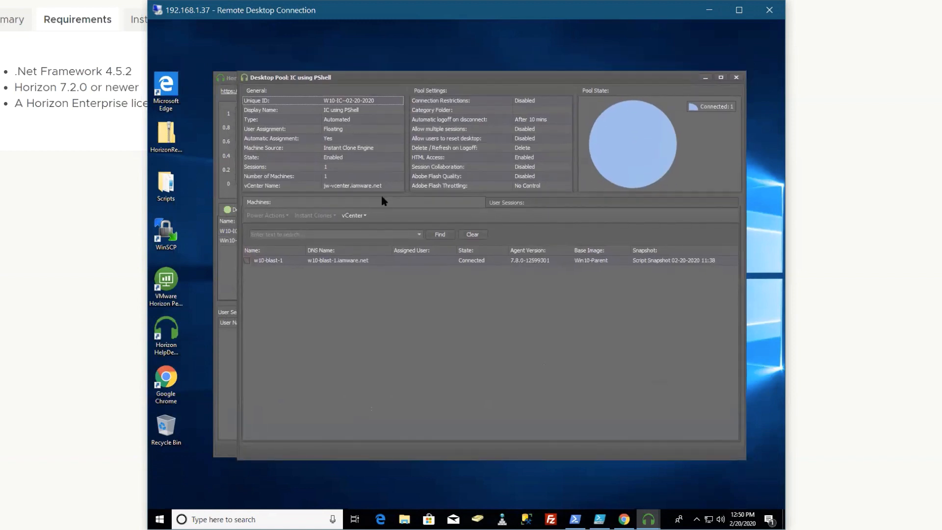
click(736, 200)
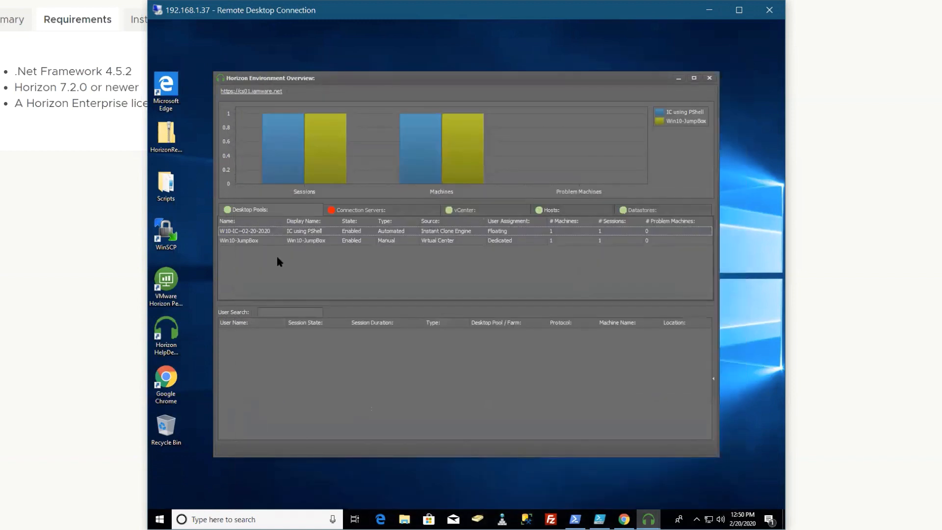
Step: Select the Win10-JumpBox and W10-IC-02-20-2020 pools on the environment overview
click(250, 243)
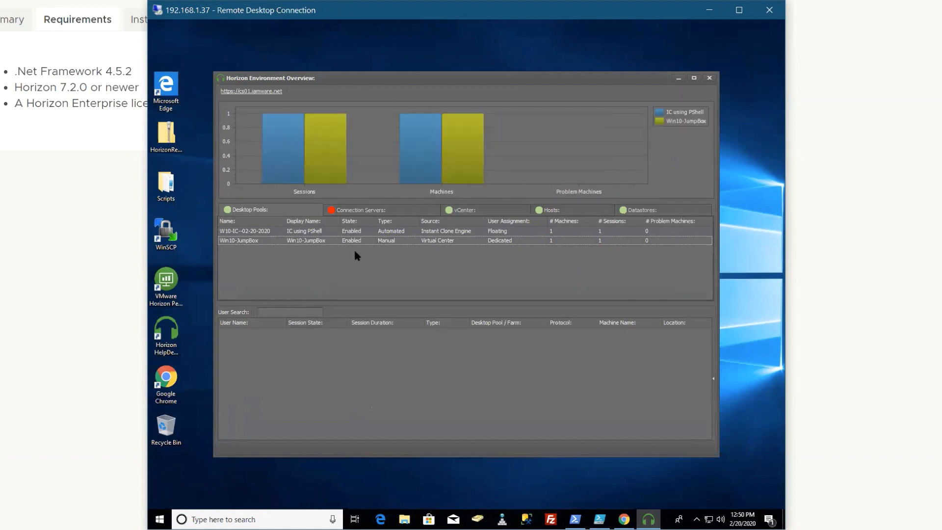
click(267, 235)
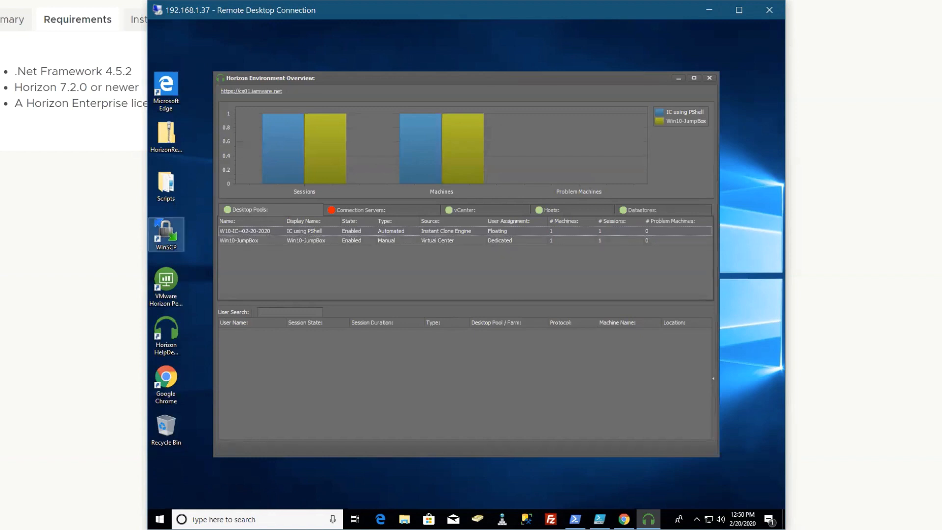
Step: Open the Win10-JumpBox pool's user sessions and start composing a message to the connected session
double_click(258, 241)
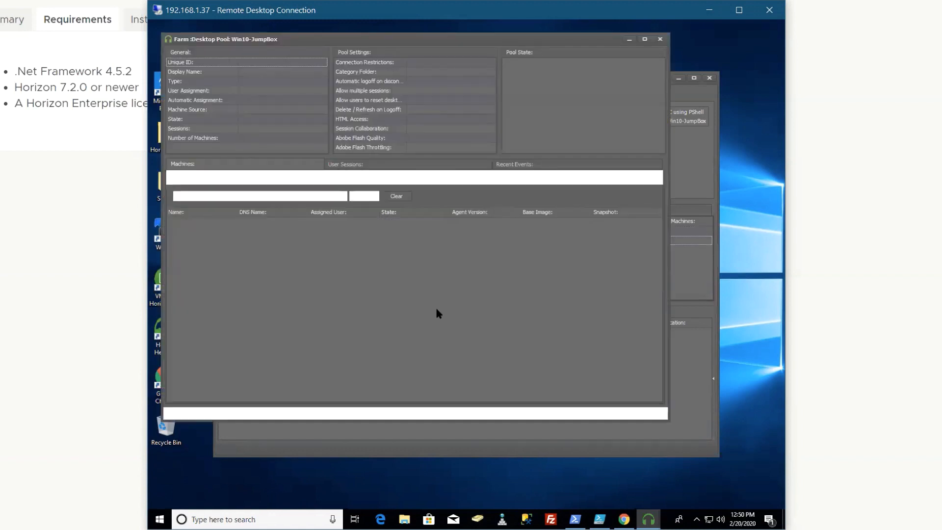
click(433, 166)
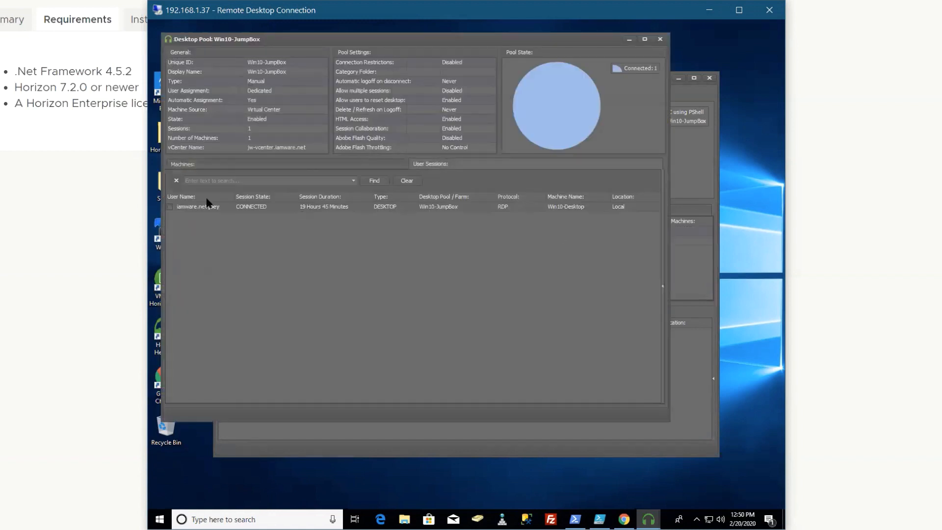
click(170, 208)
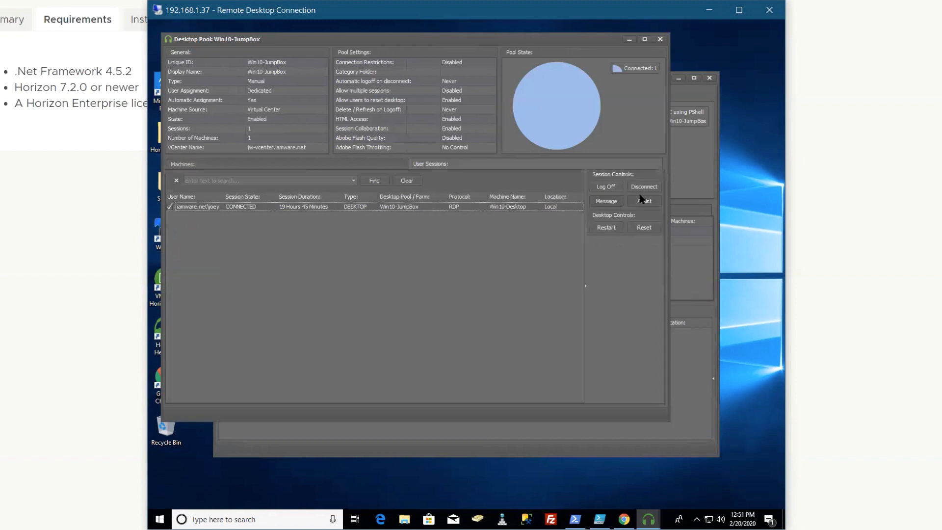
click(610, 205)
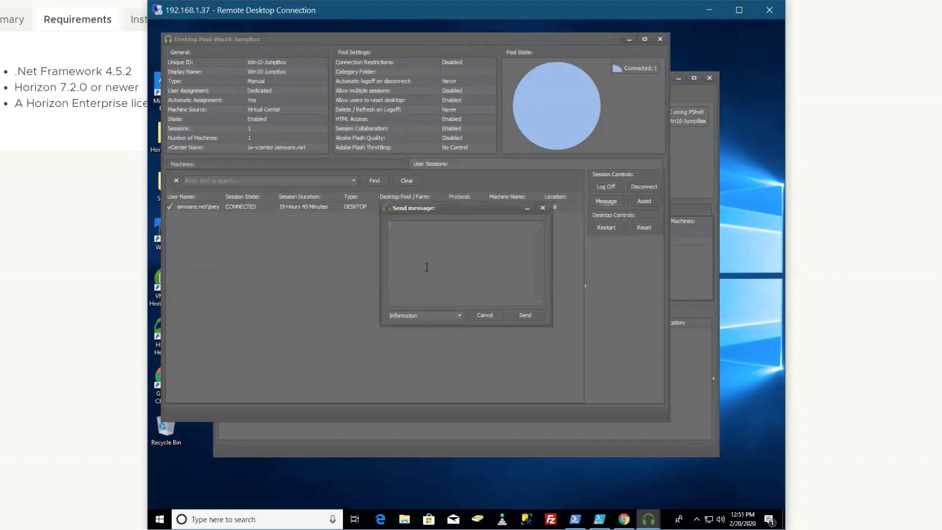
text(test)
Step: Send the test message as an Error and decline copying the PartialFailureFault exception
click(440, 318)
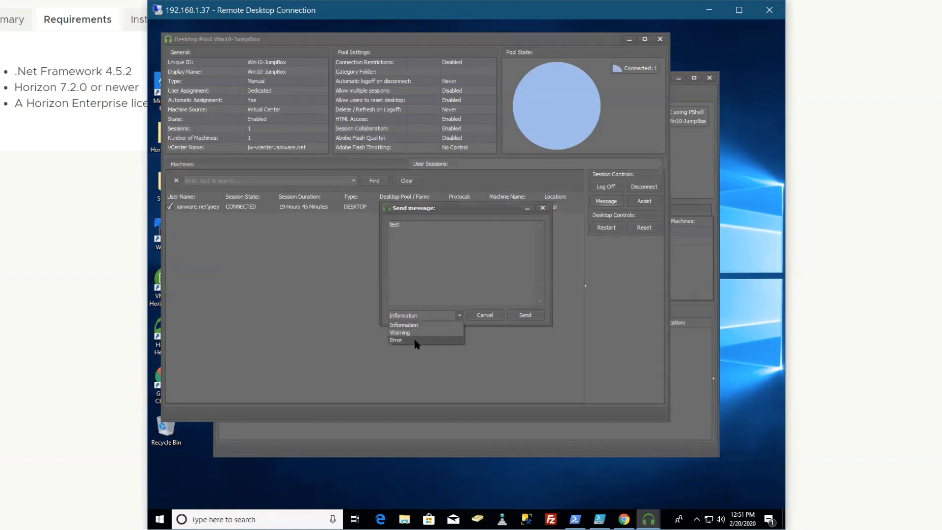
click(415, 340)
click(527, 317)
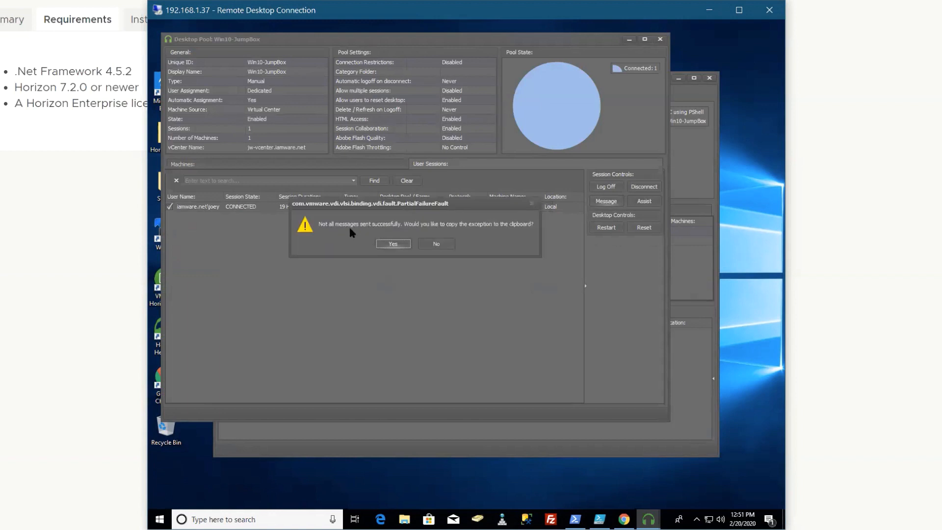
click(428, 244)
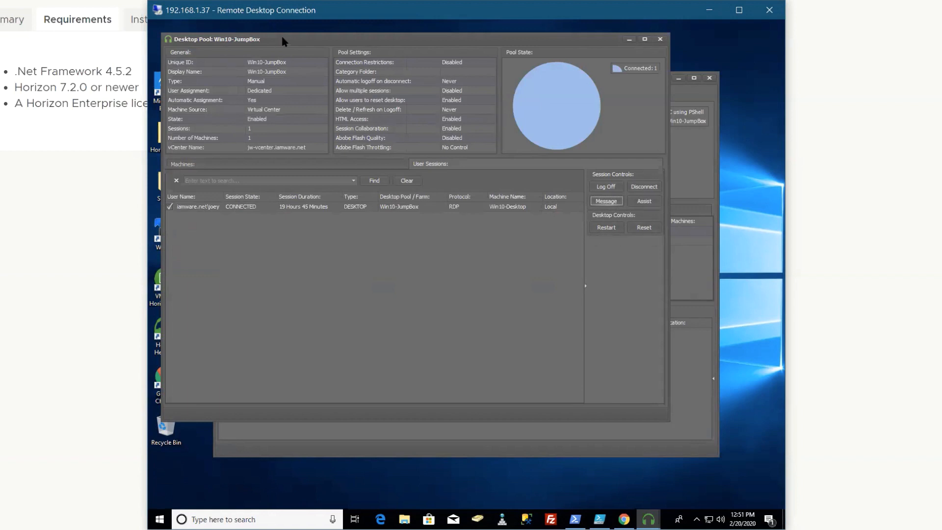
Step: Close the Win10-JumpBox window and open the IC using PShell pool, selecting the w10-blast-1 machine
click(660, 38)
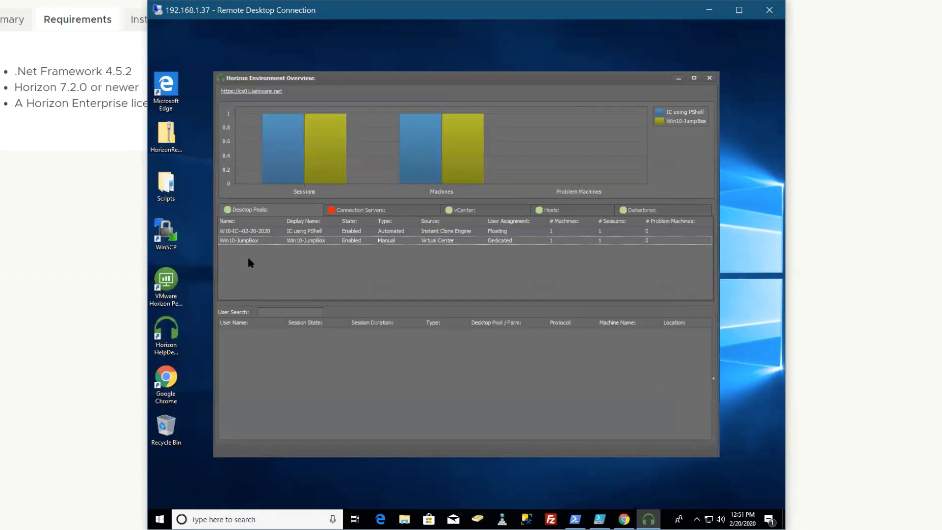
click(250, 233)
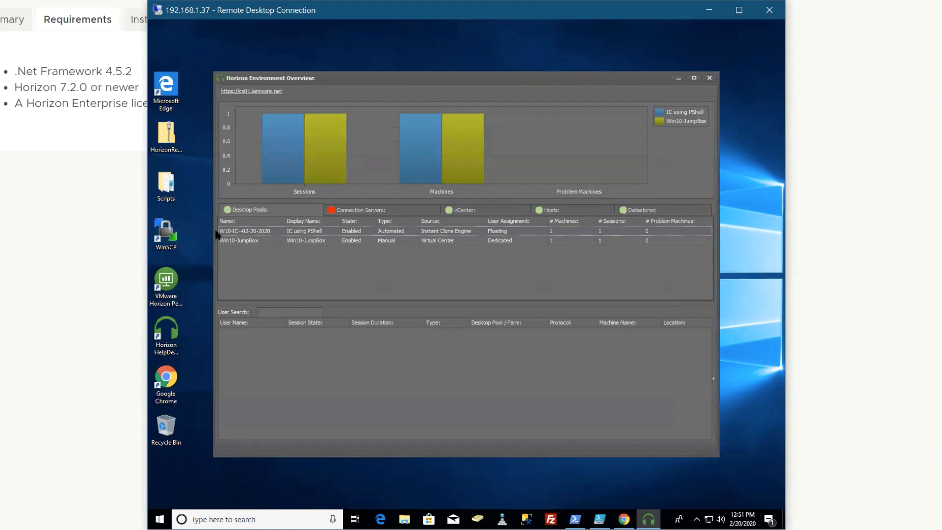
double_click(251, 233)
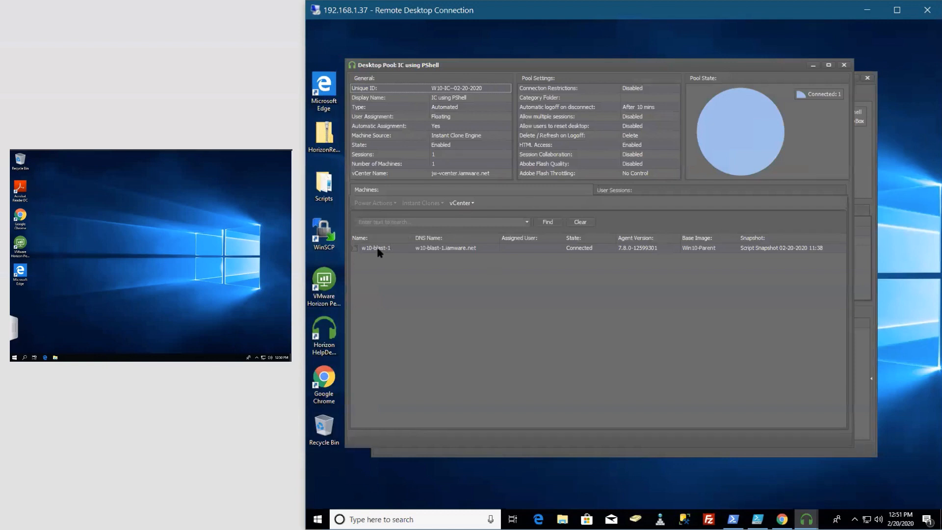
click(378, 250)
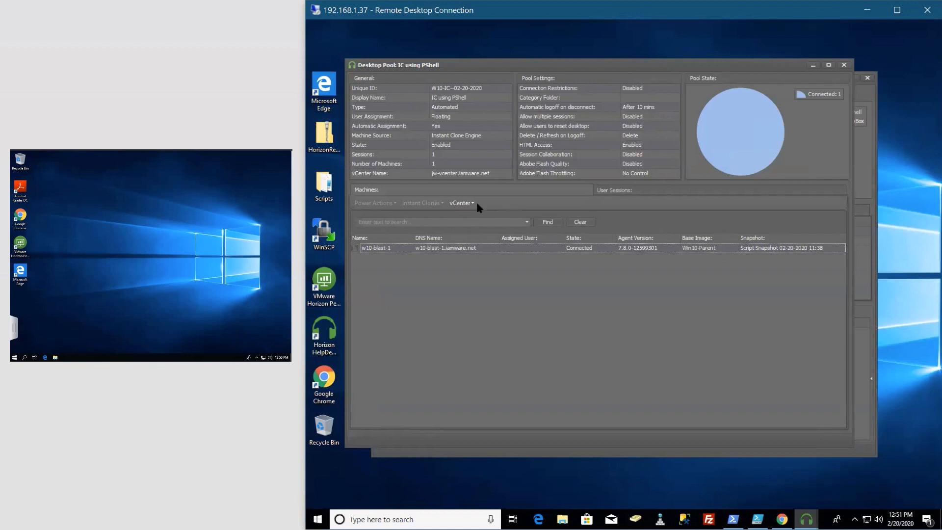
Step: Open the detailed performance view of joey's session on w10-blast-1 from the pool's user sessions
click(600, 190)
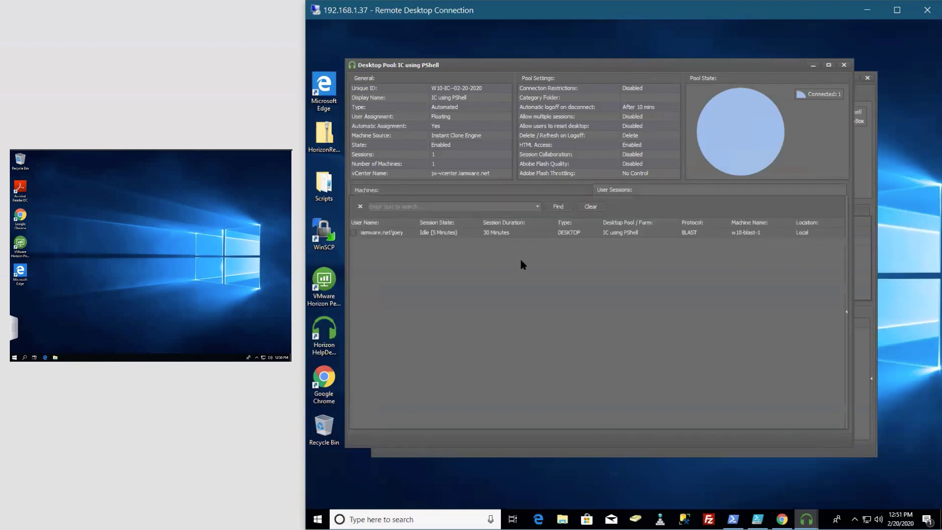
click(361, 235)
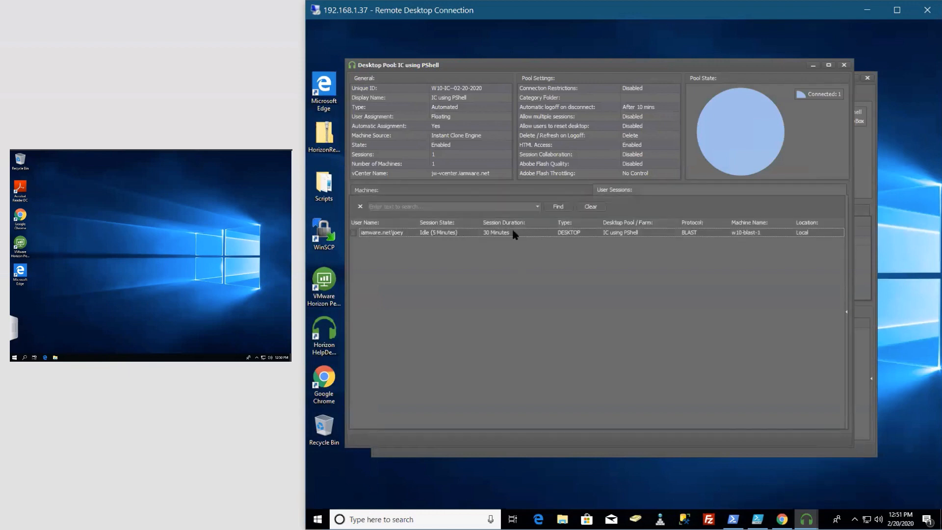
double_click(379, 233)
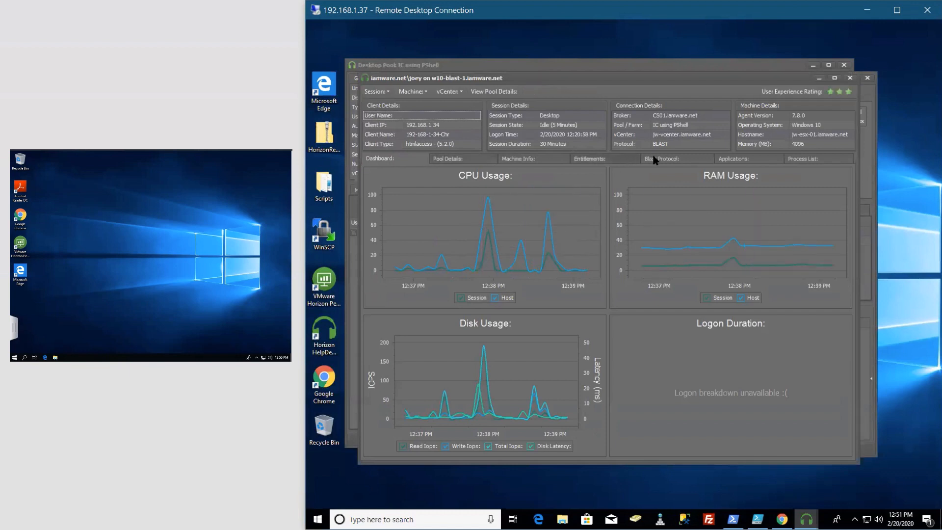
Step: Review the session's running applications, usage charts, pool settings and machine information
click(742, 160)
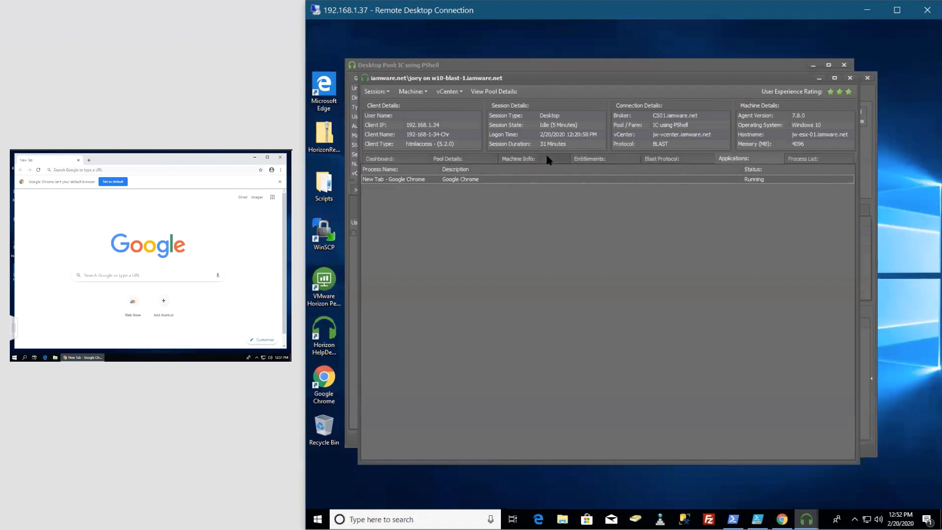
click(410, 155)
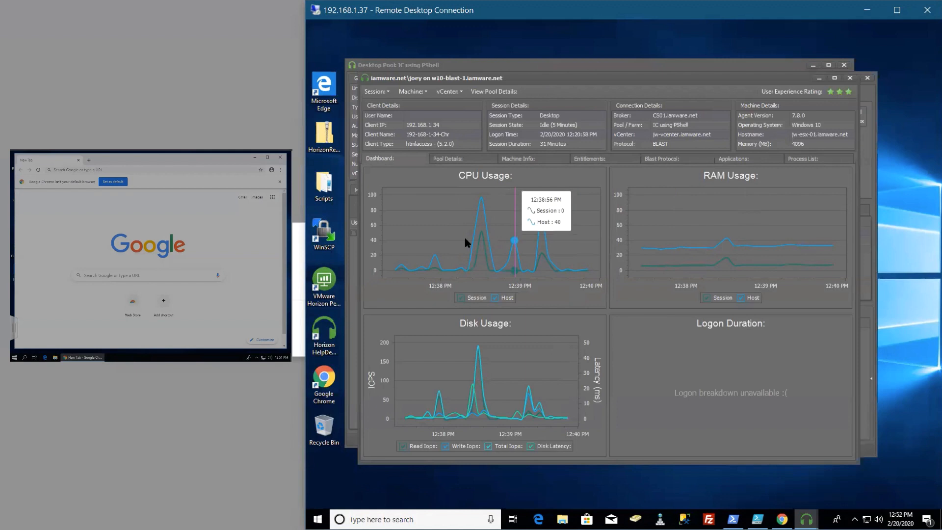
click(457, 160)
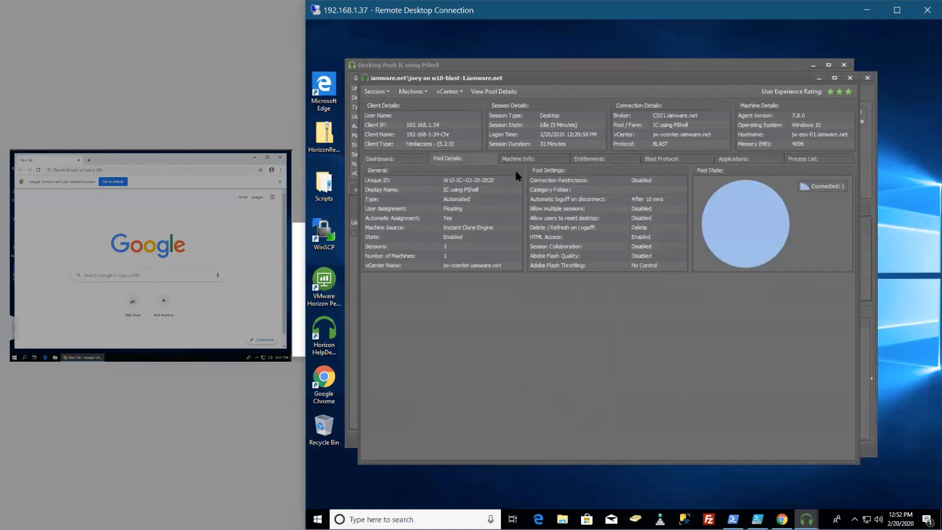
click(551, 162)
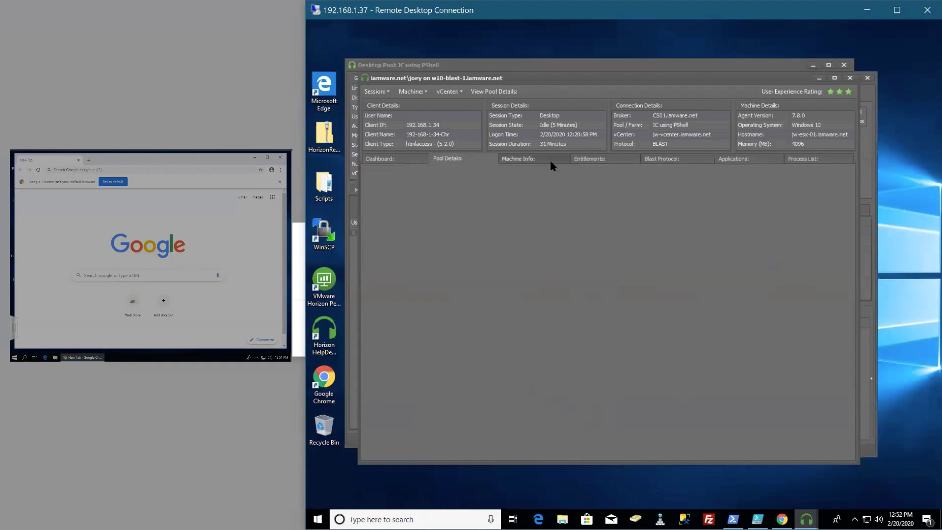
Step: Review the user's entitlements and Blast protocol statistics, then return to the usage charts, dismissing the audio warning
click(615, 159)
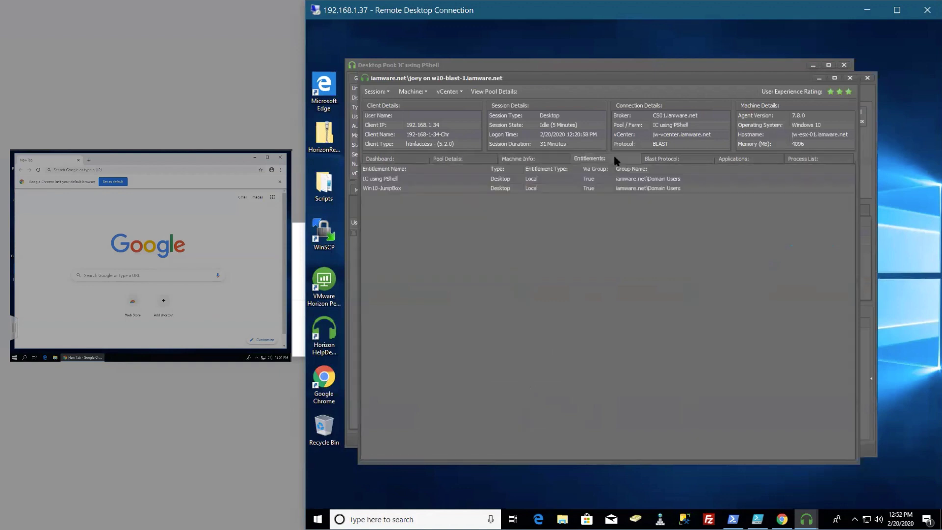
click(653, 163)
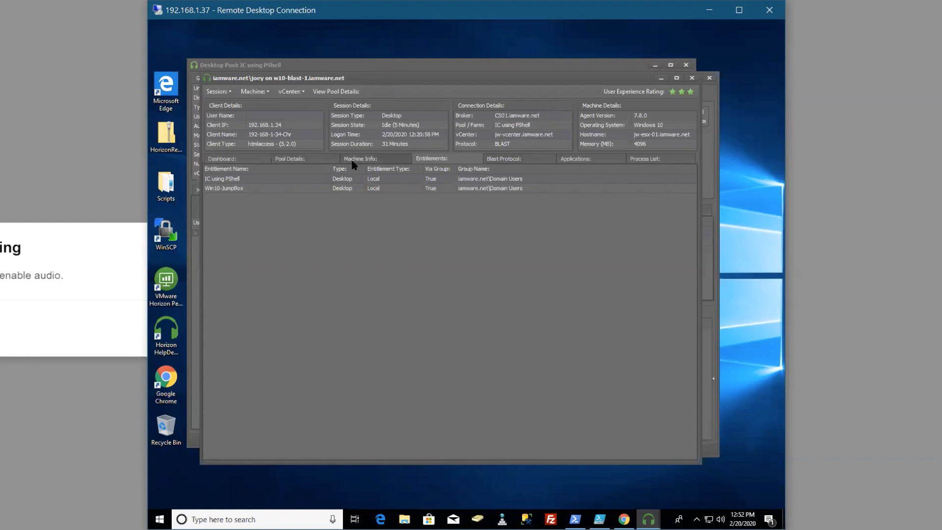
click(222, 158)
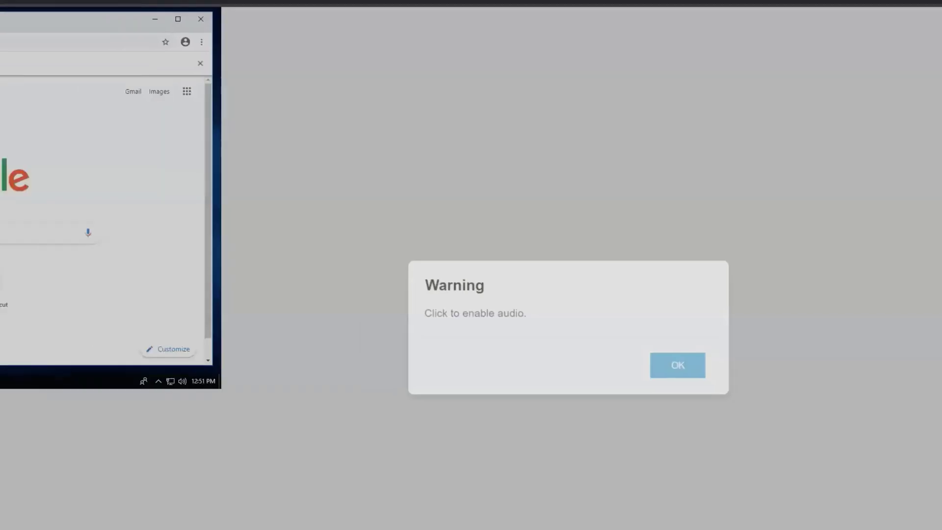
click(229, 335)
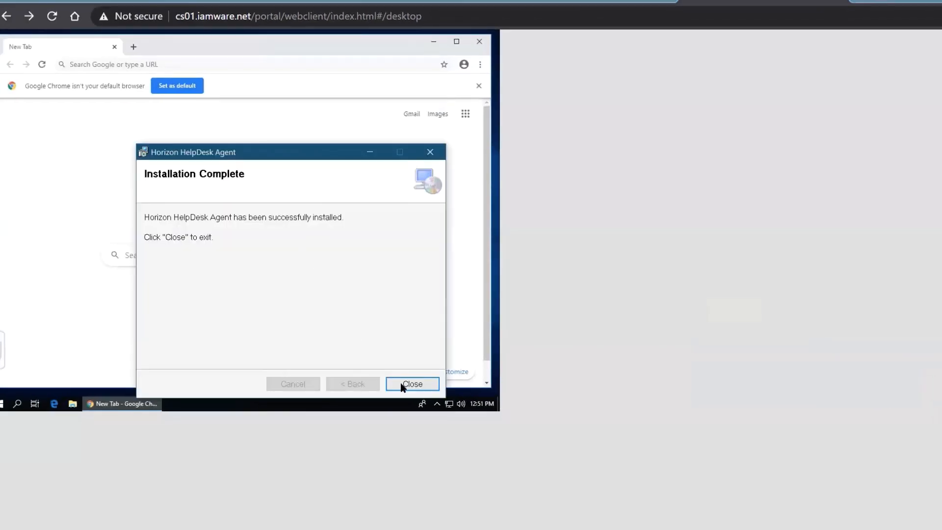
Step: Finish the agent installation, move the Remote Desktop window aside and return to the local desktop
click(402, 385)
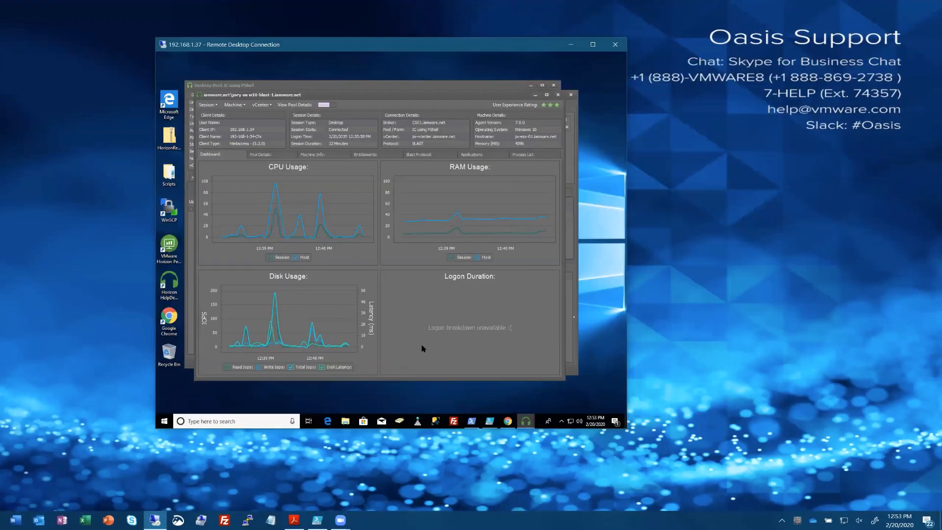
mouse_move(386, 49)
mouse_down()
mouse_move(529, 52)
mouse_move(763, 25)
mouse_up()
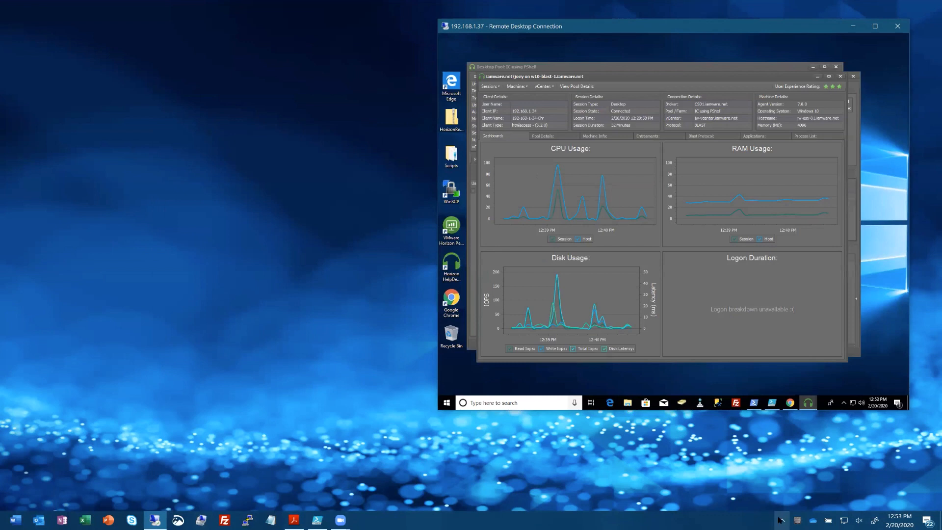
click(155, 519)
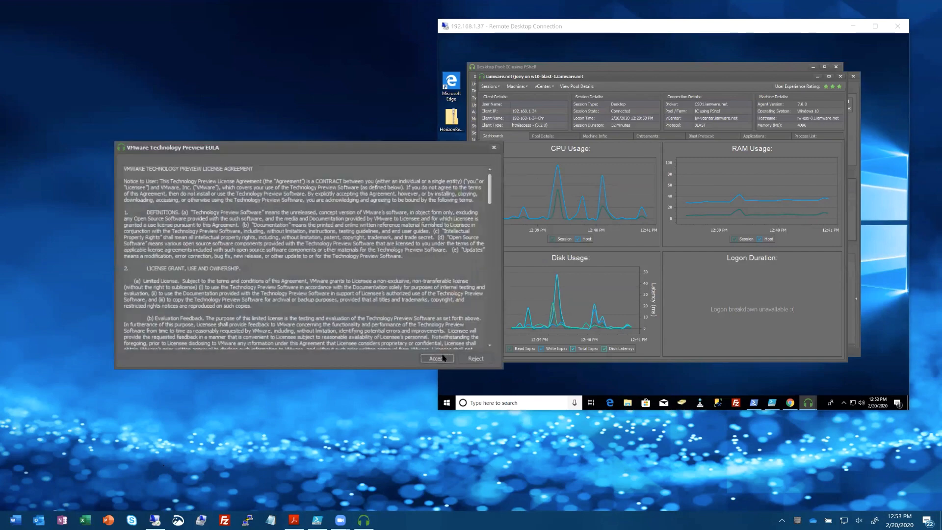
Step: Accept the technology preview license, submit the logon to cs01.iamware.net and trust its SSL certificate
click(437, 359)
text(https://)
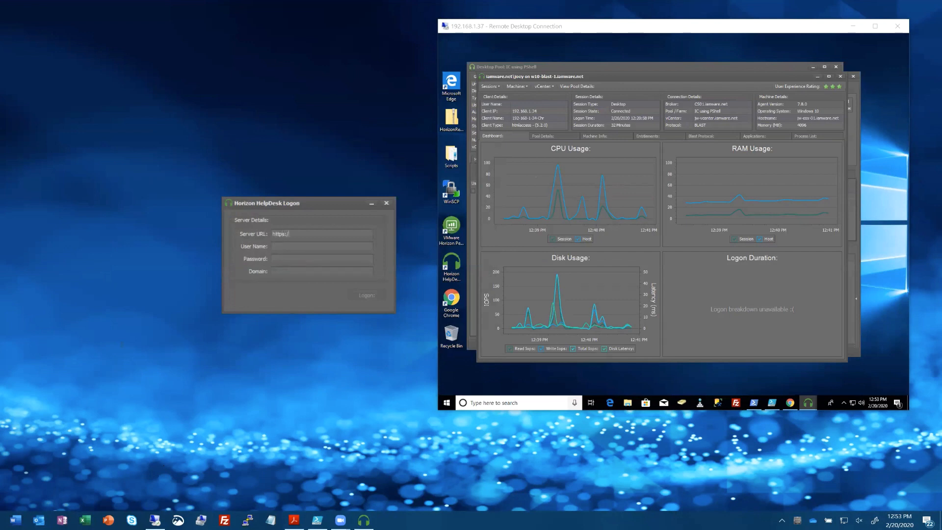
text(cs01.lamwa)
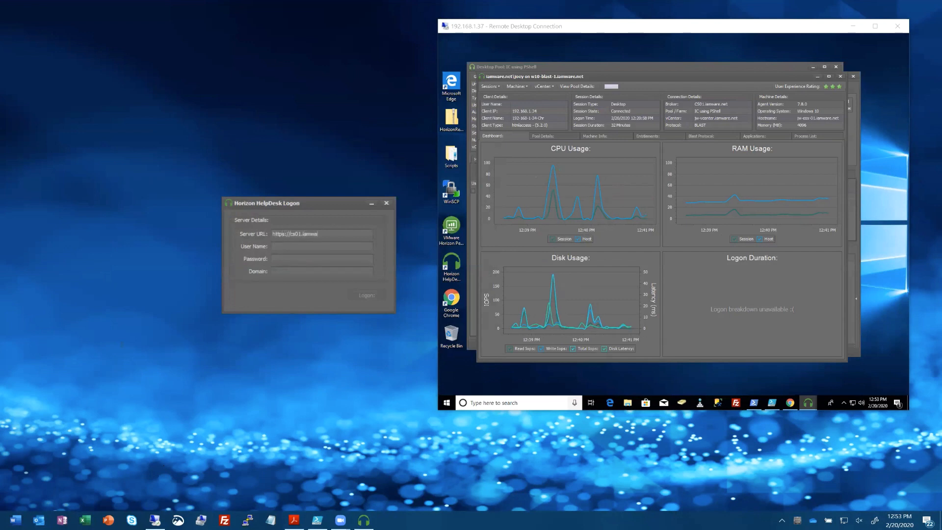
text(re.net)
text(mware.net)
key(Return)
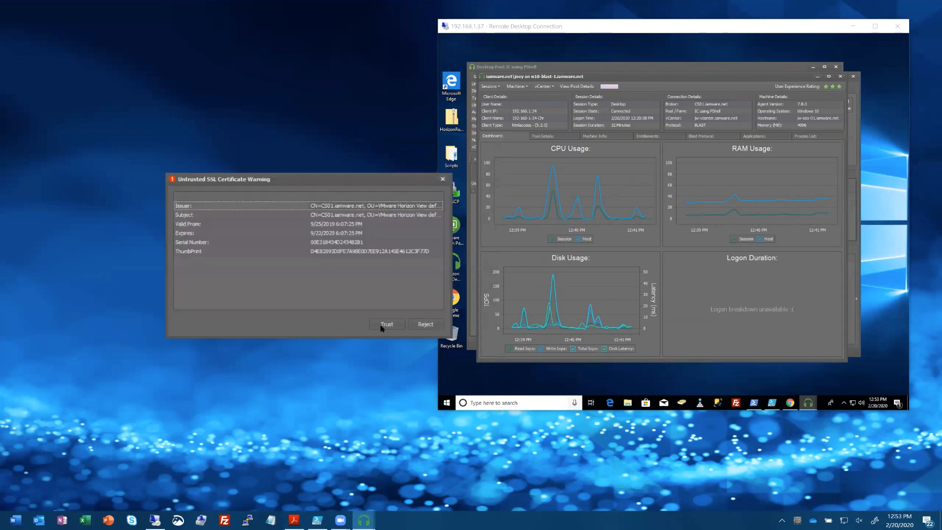
click(382, 327)
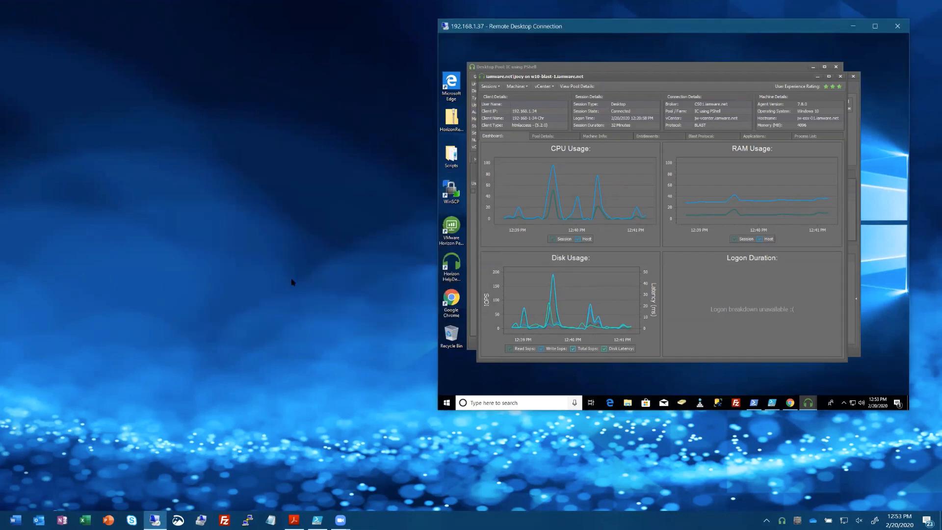
Step: Start a user session search from the HelpDesk agent's tray icon quick actions menu
right_click(783, 519)
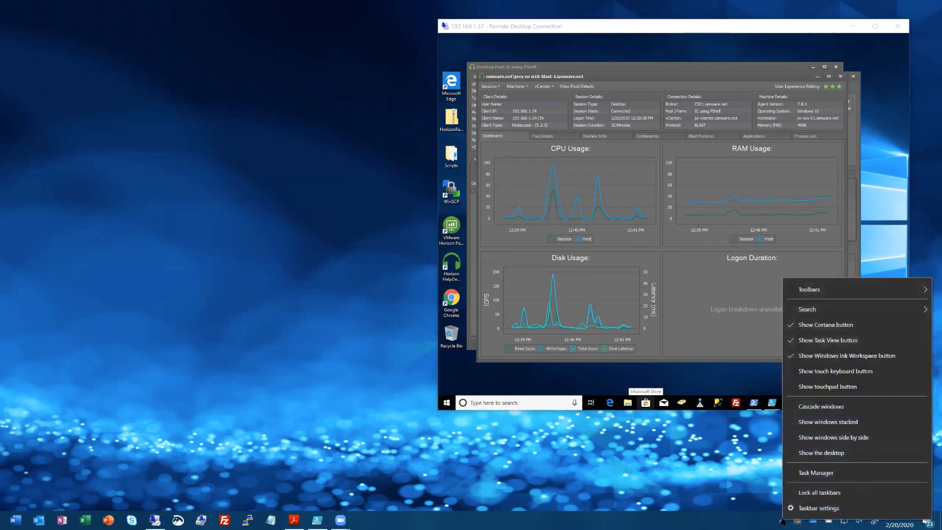
click(782, 519)
click(781, 517)
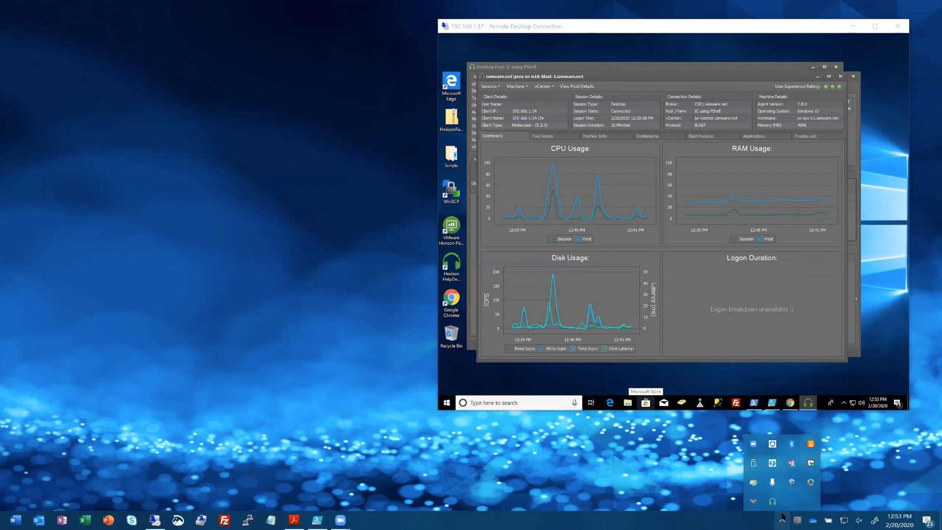
click(754, 515)
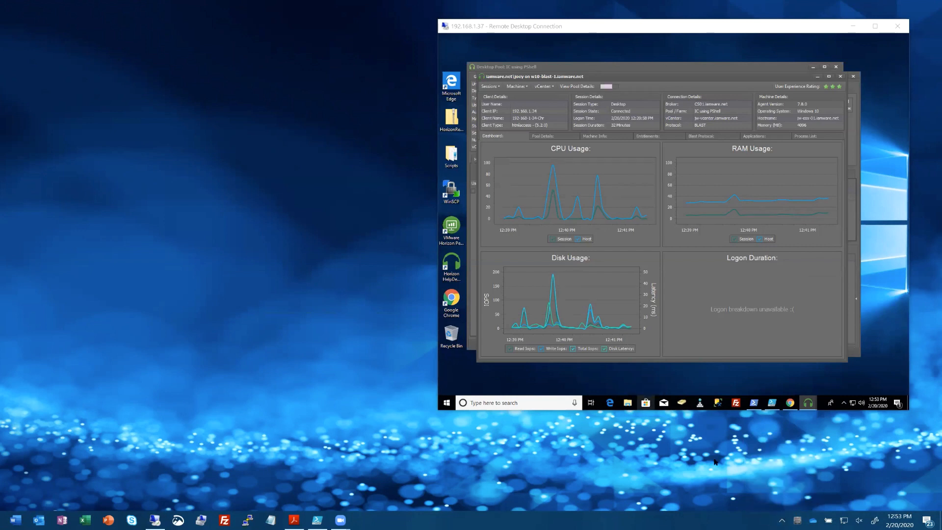
click(783, 518)
right_click(772, 501)
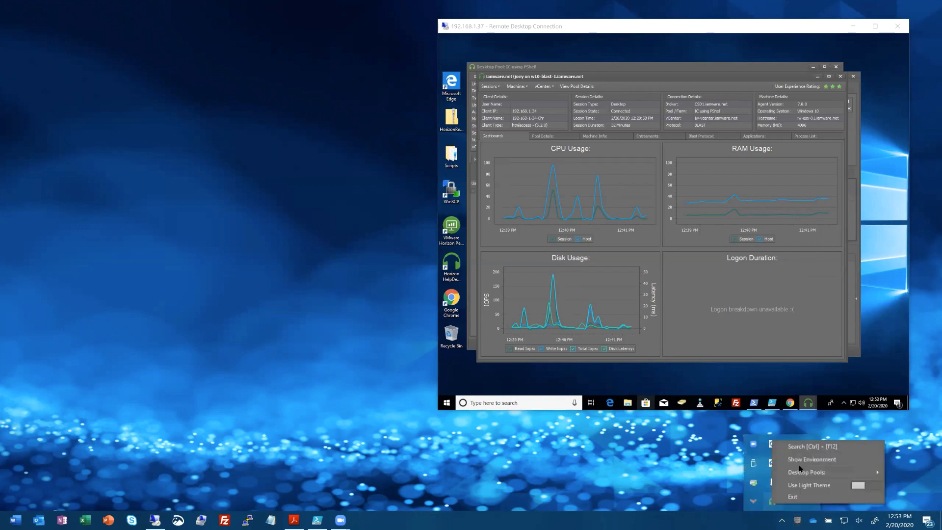
click(806, 447)
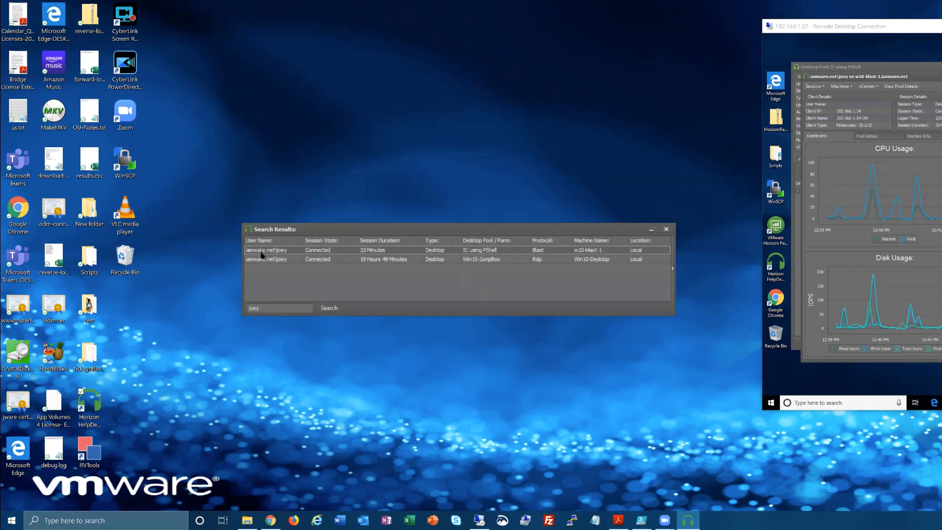
Step: Open the details of joey's session on w10-blast-1 from the search results
double_click(292, 252)
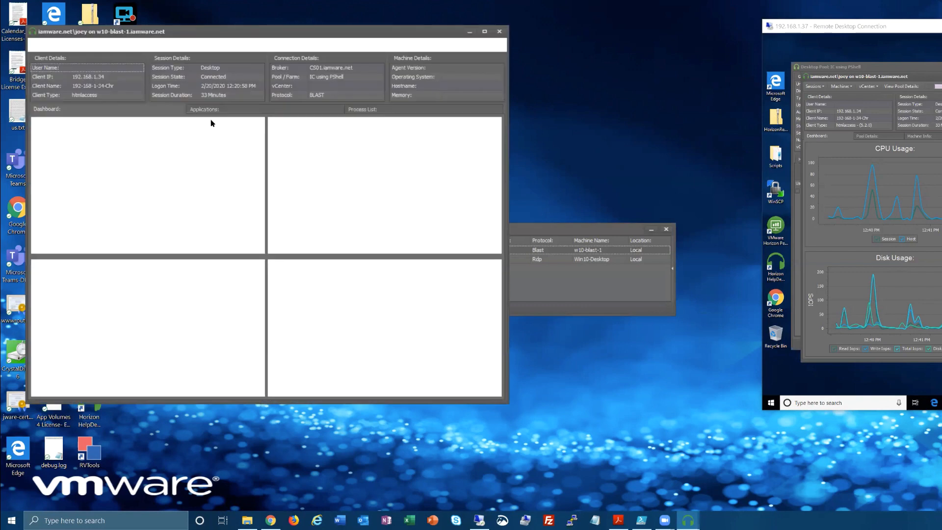